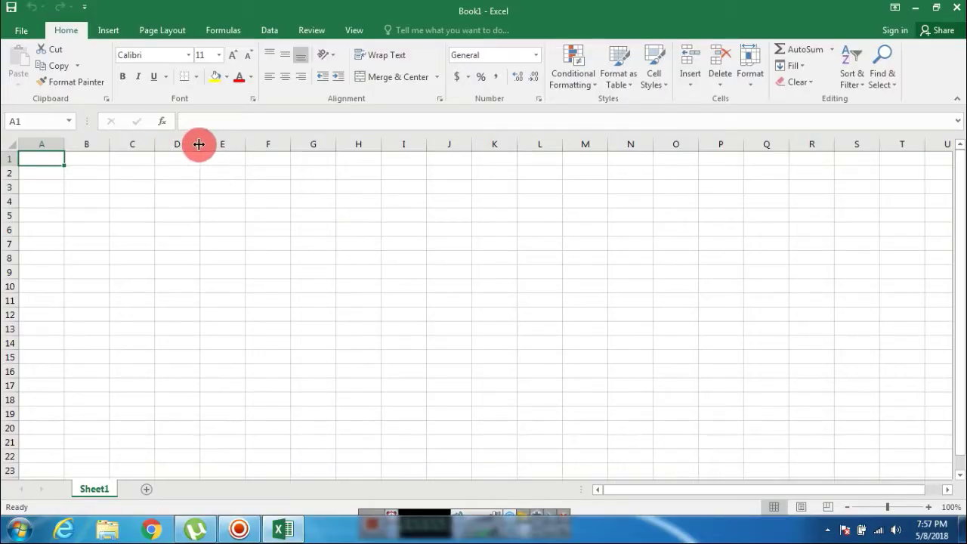
Step: Widen columns D and E by dragging the column border, then select cell D2
mouse_move(202, 145)
mouse_down()
mouse_move(514, 171)
mouse_move(648, 168)
mouse_up()
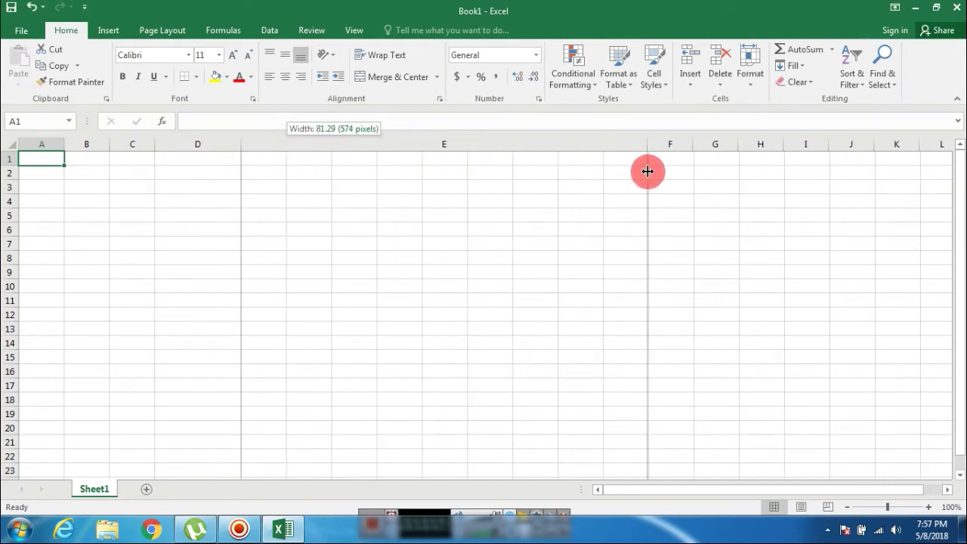
click(217, 168)
Step: Enter the headings 'In Number' in D2 and 'In Word' in E2
text(In Number)
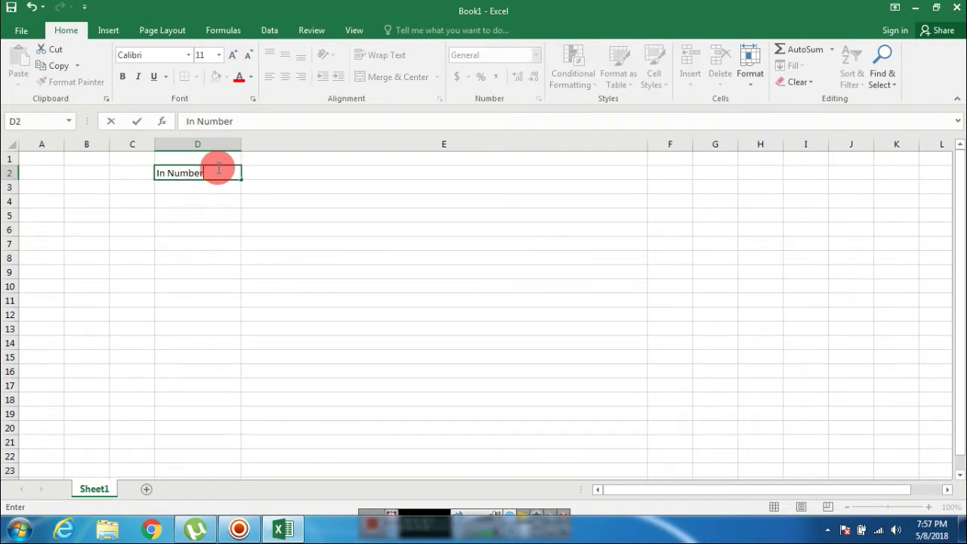
key(Return)
key(Up)
key(Right)
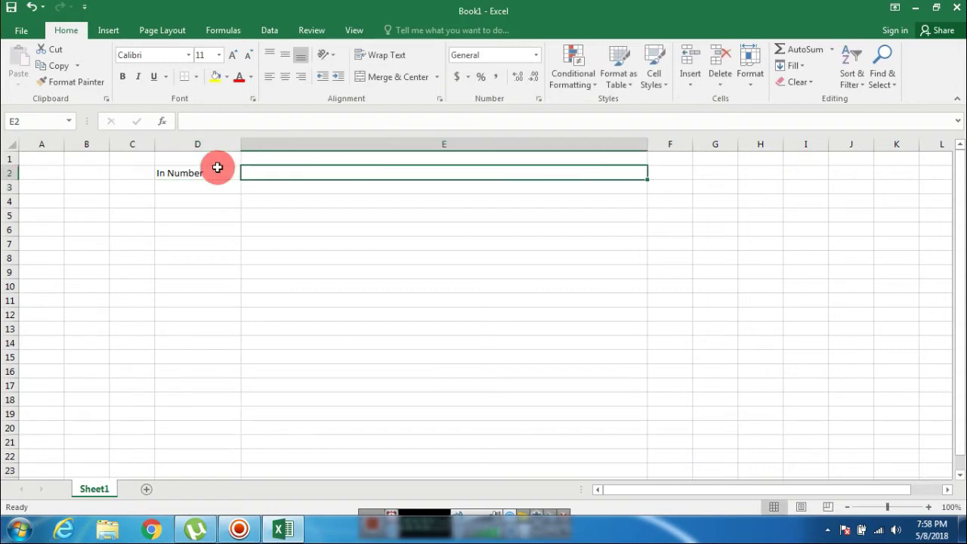
text(In Word)
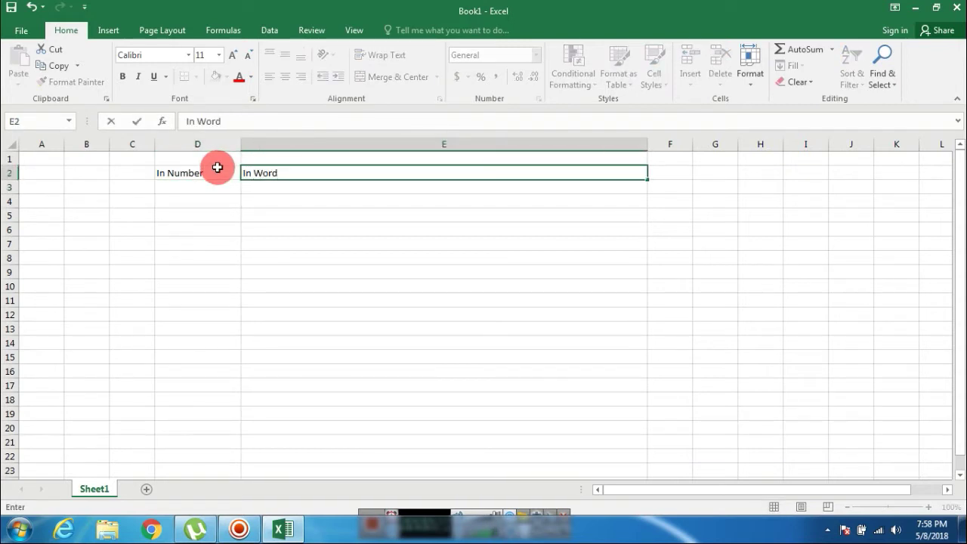
key(Return)
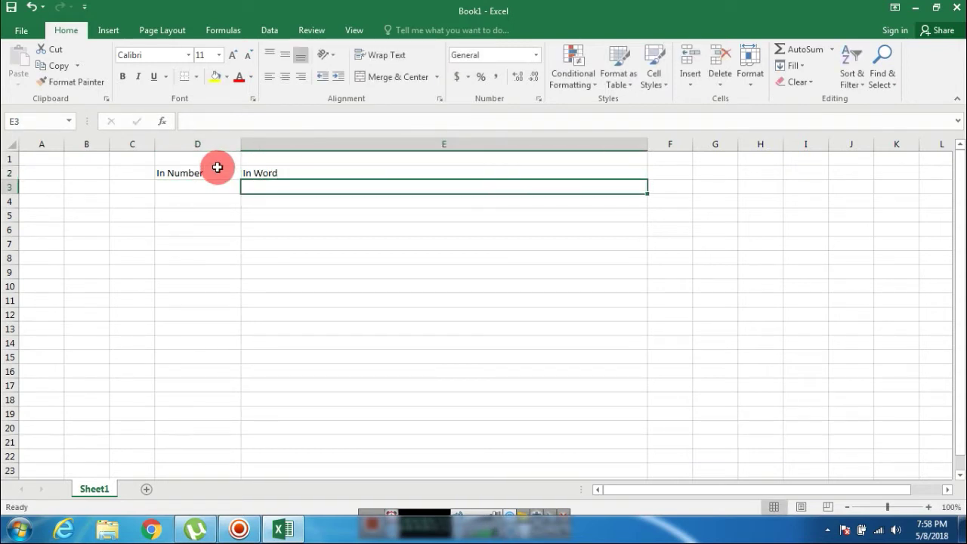
key(Left)
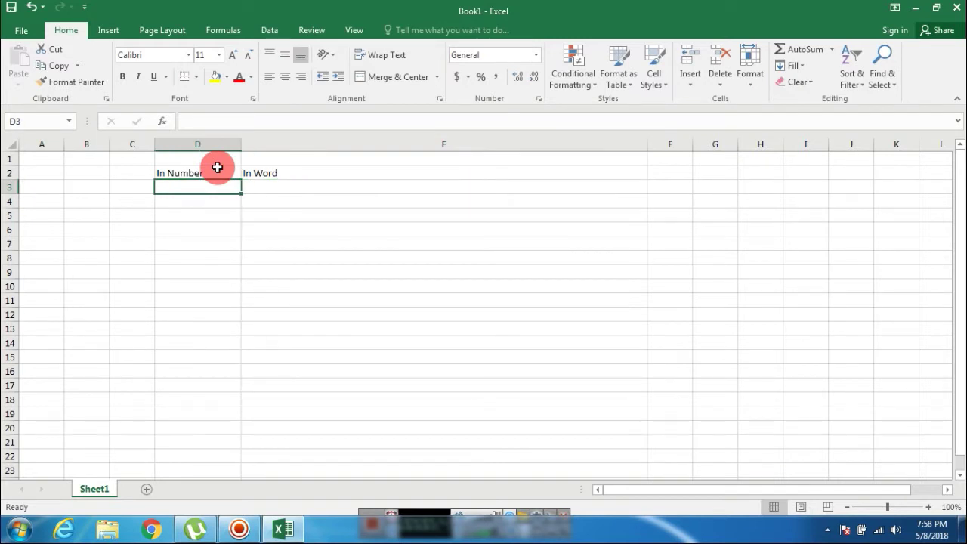
Step: Enter the amounts 1450, 650, 9990 and 51450 in D3 through D6
text(1450)
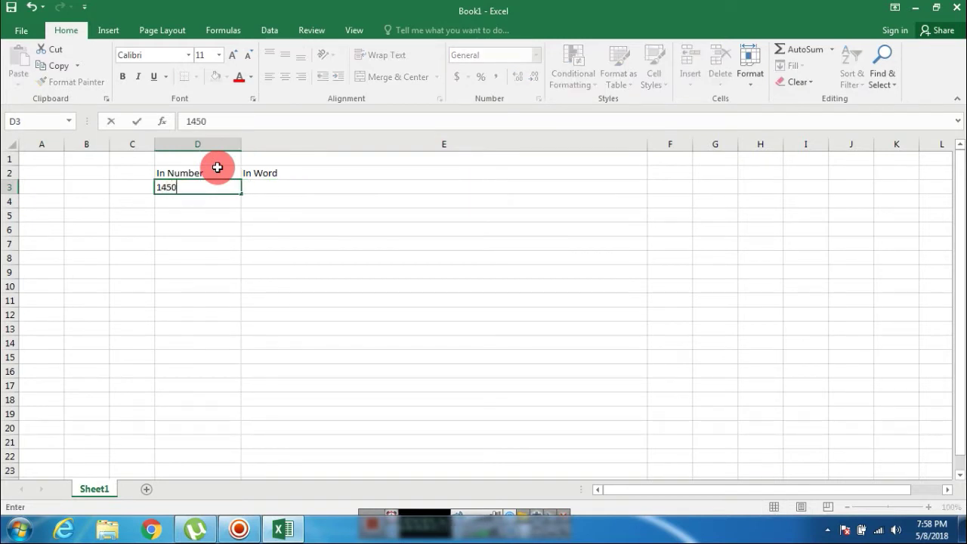
key(Return)
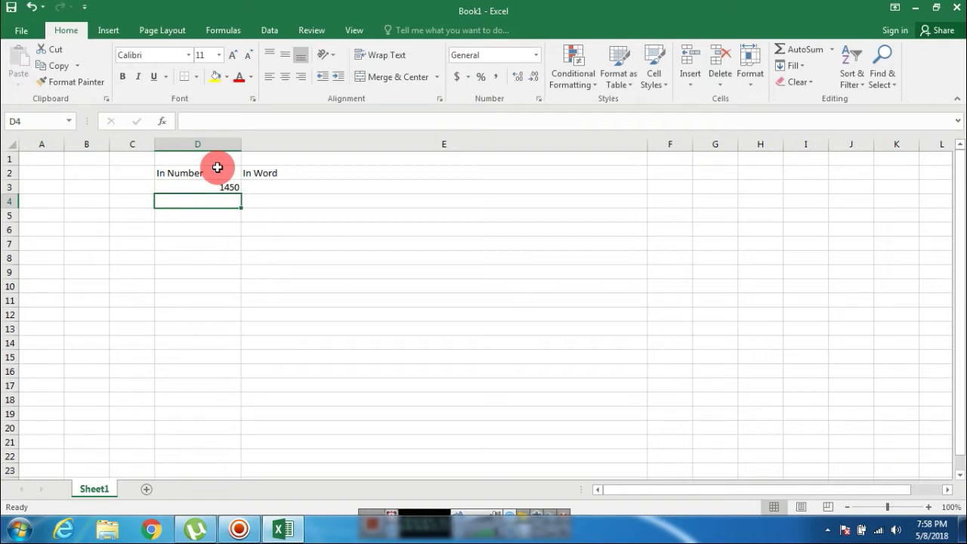
text(650)
key(Return)
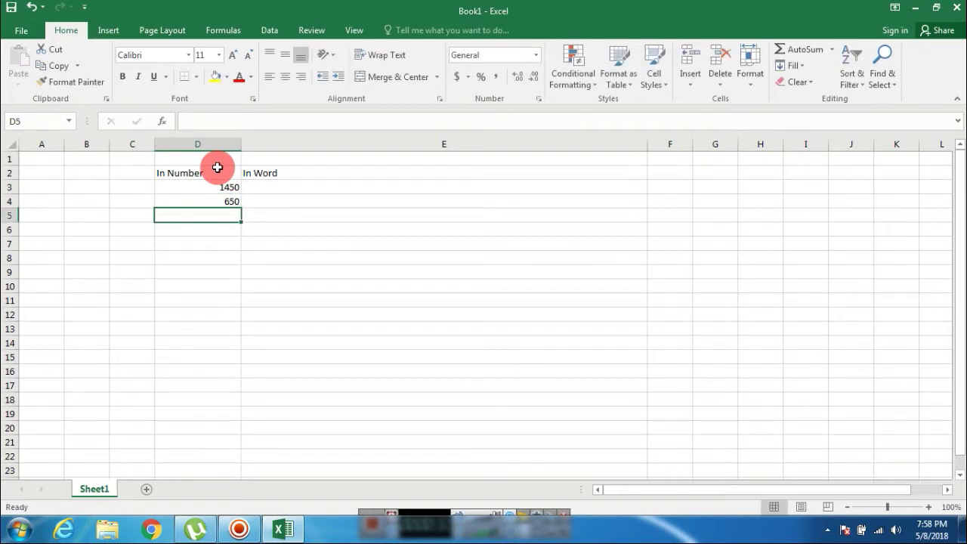
text(9990)
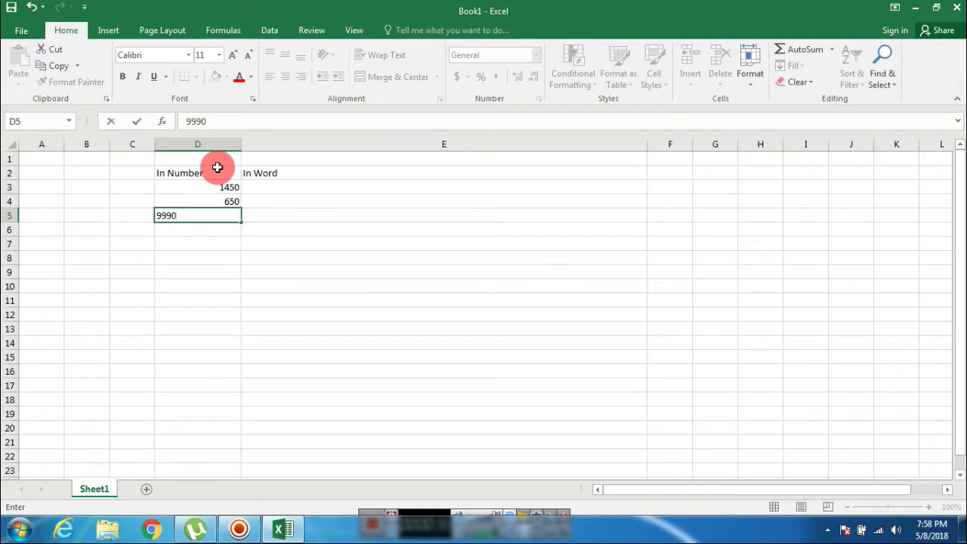
key(Return)
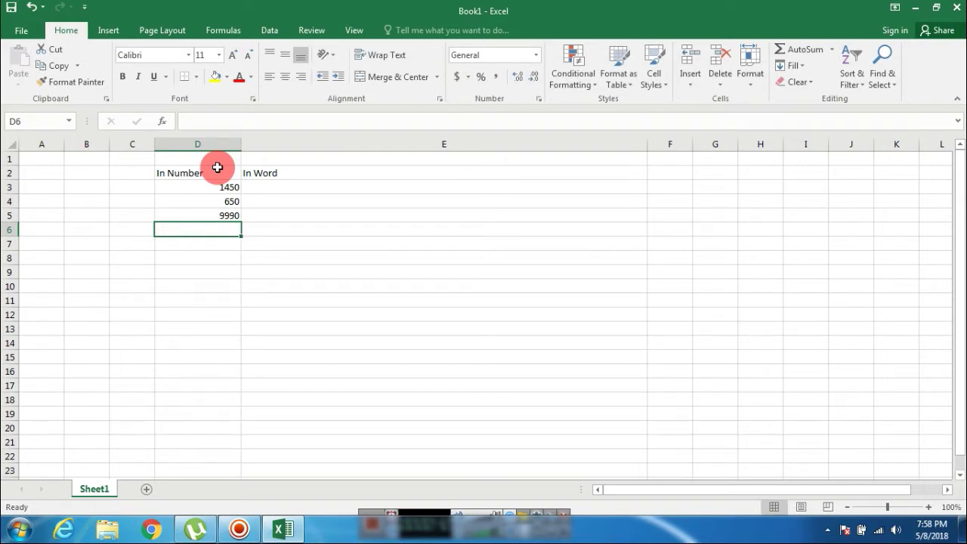
text(51450)
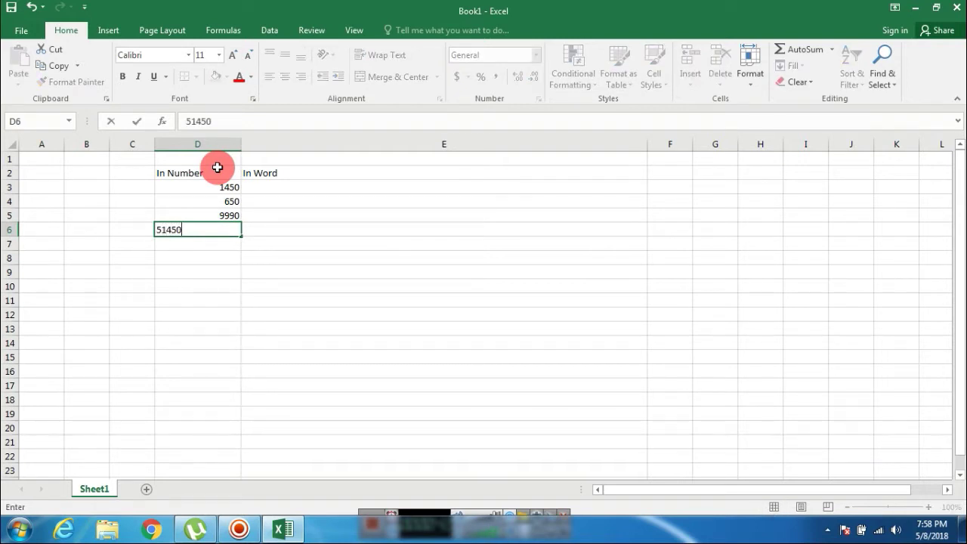
key(Return)
key(Left)
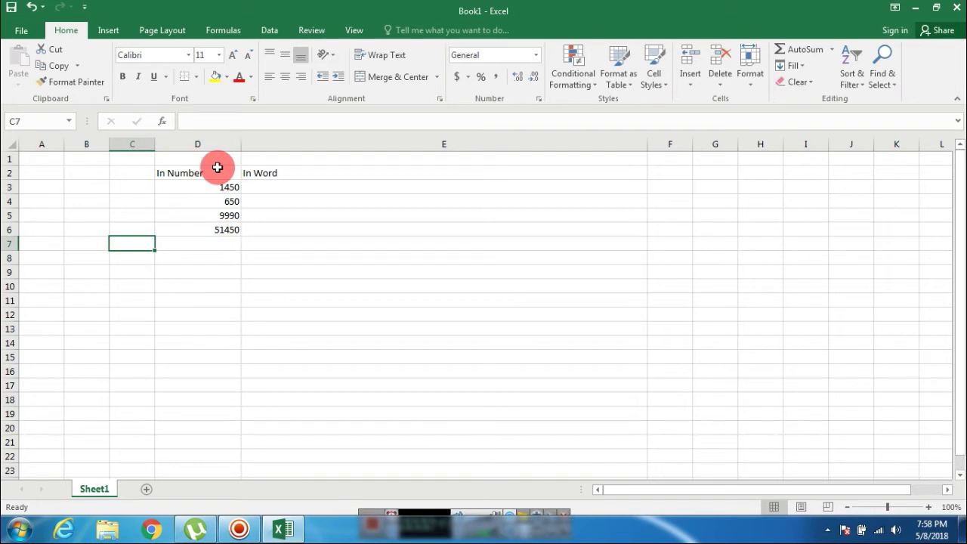
Step: Label cell C7 'Total'
text(Total)
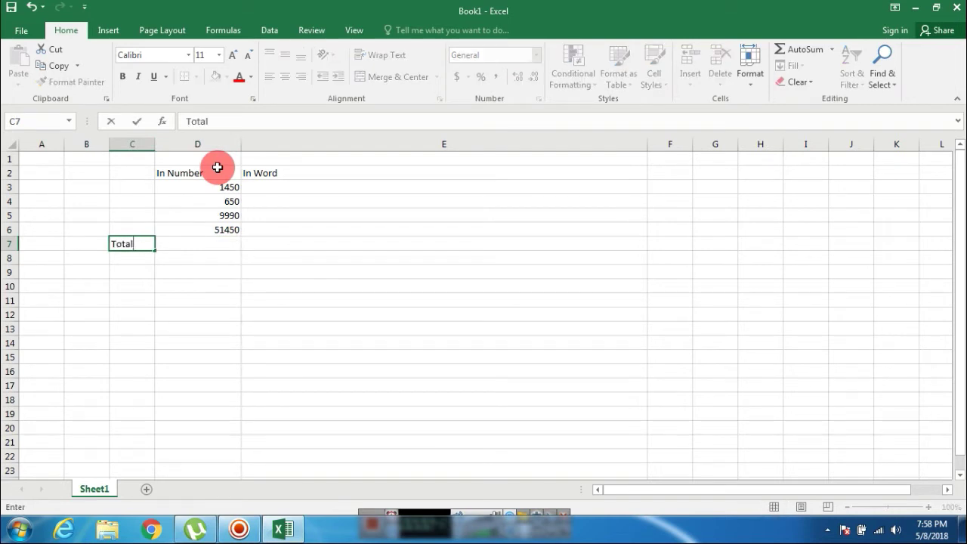
key(Return)
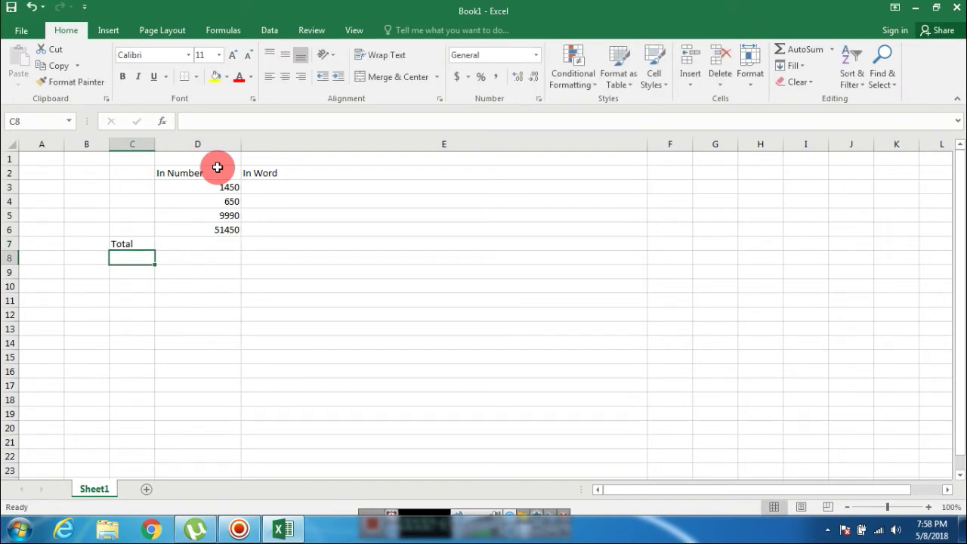
key(Up)
key(Right)
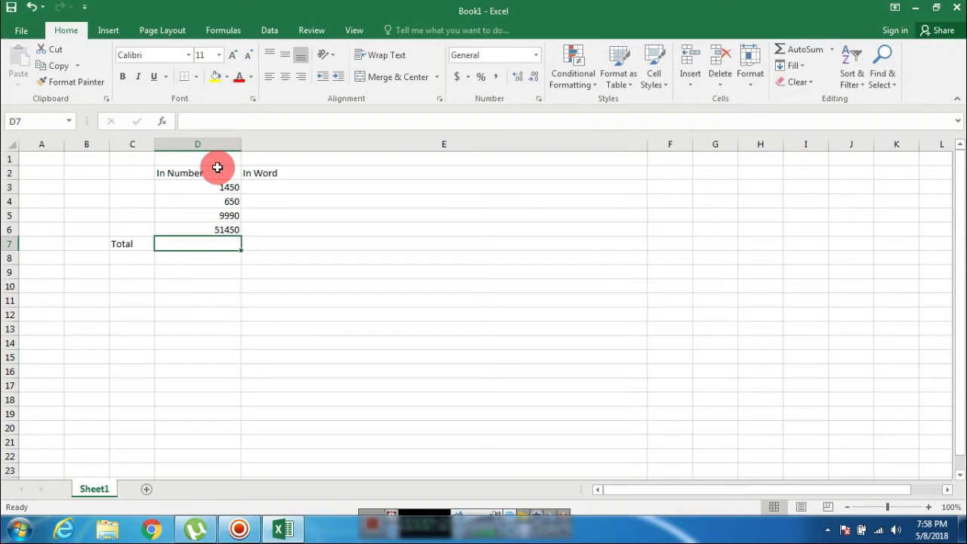
Step: Enter the formula =SUM(D3,D6) in D7 to total the amounts
text(=)
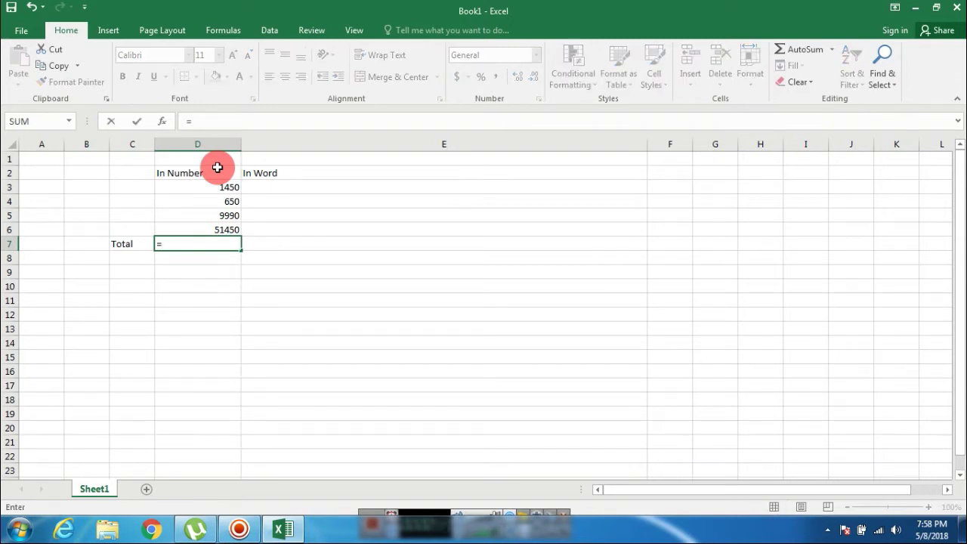
text(su)
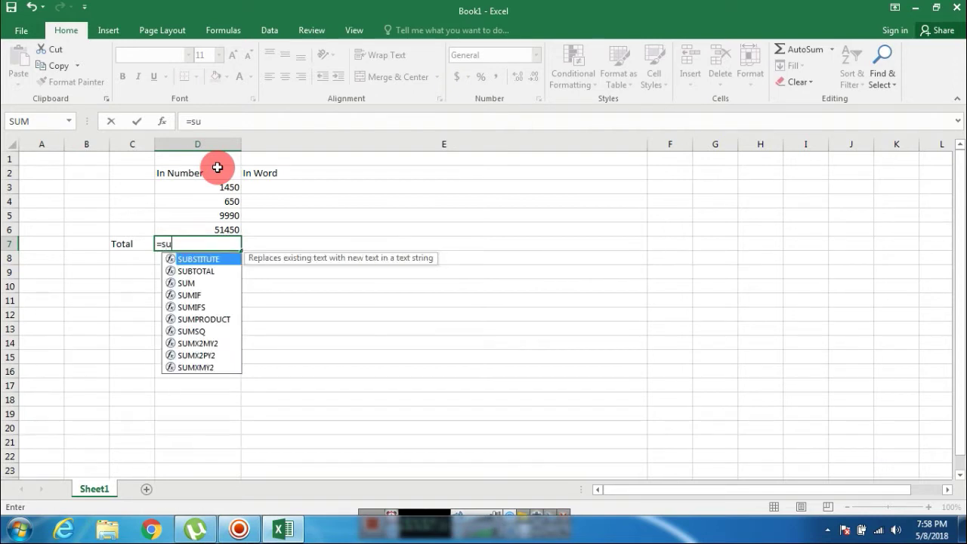
double_click(179, 282)
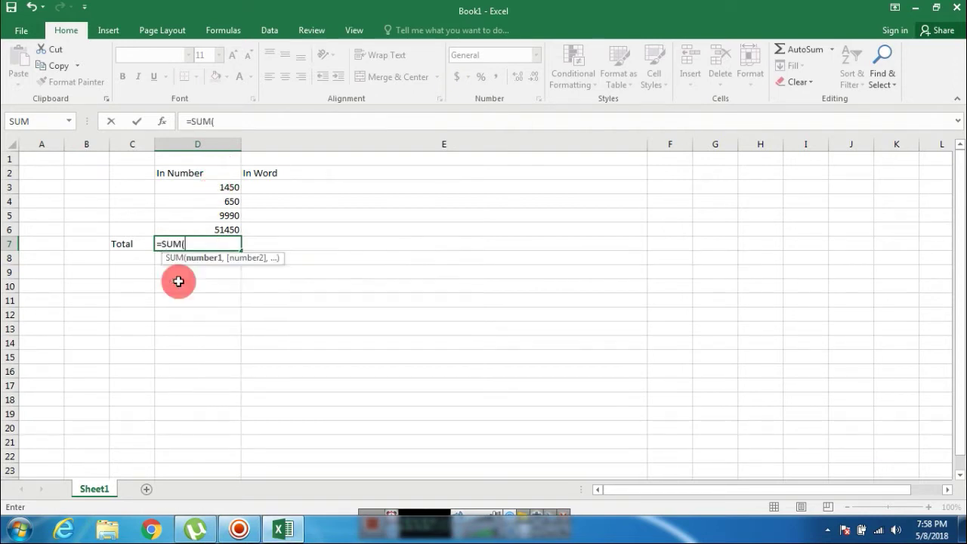
click(227, 187)
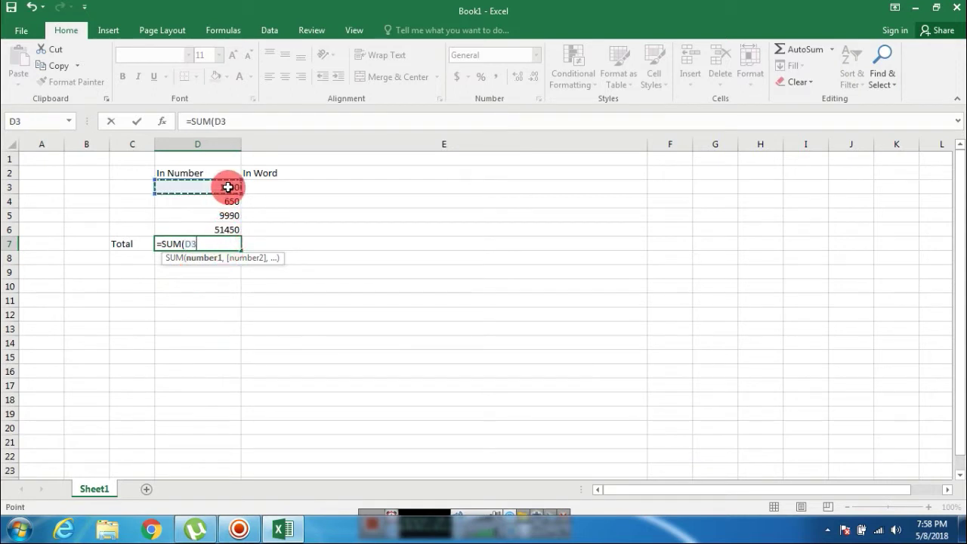
click(226, 228)
click(231, 189)
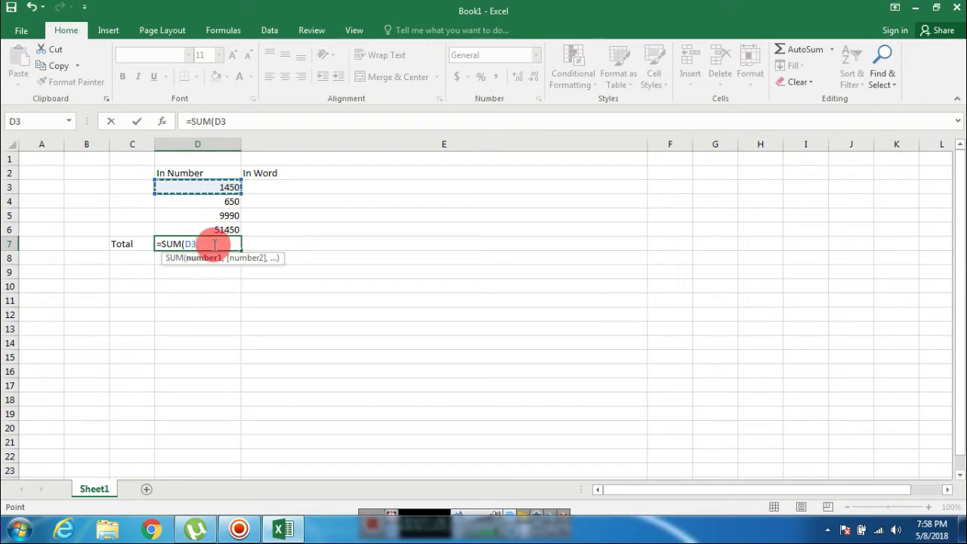
text(,)
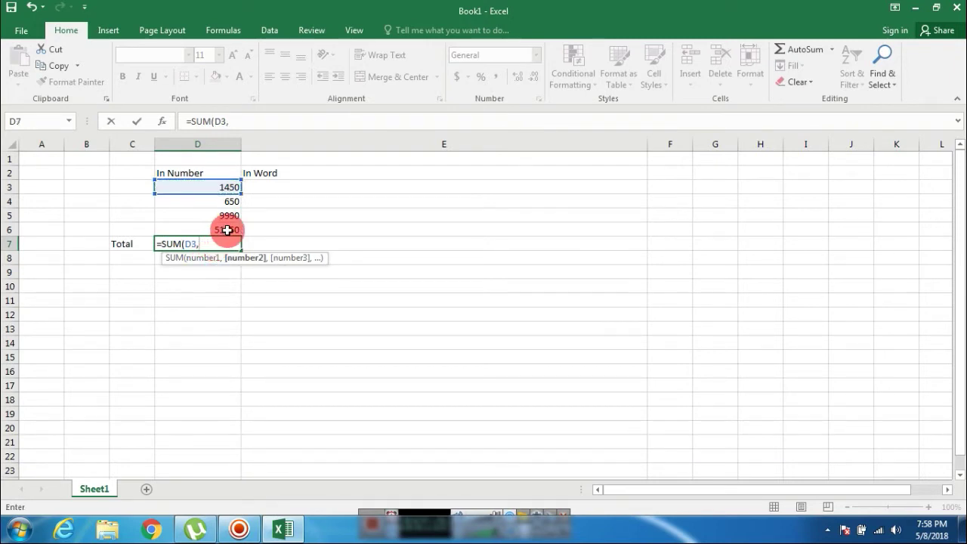
click(227, 229)
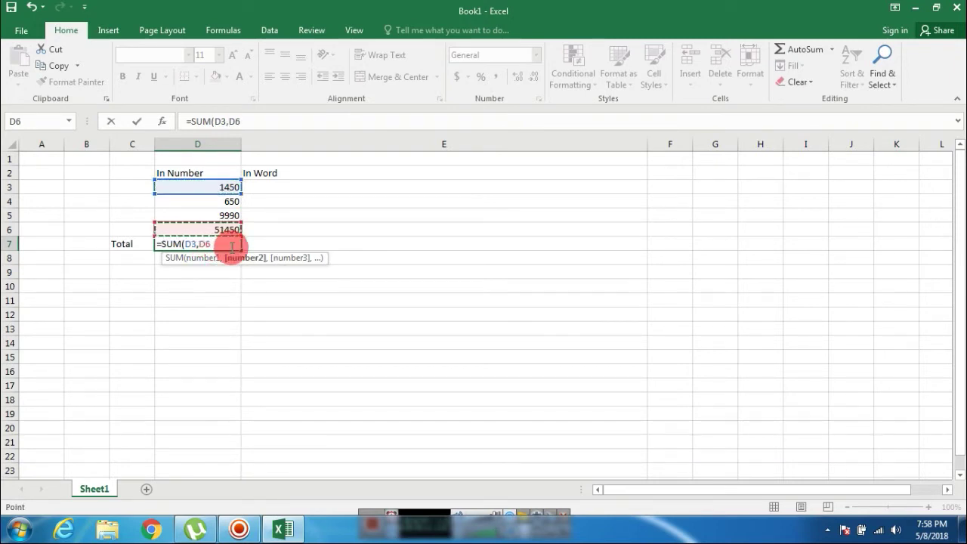
key(Return)
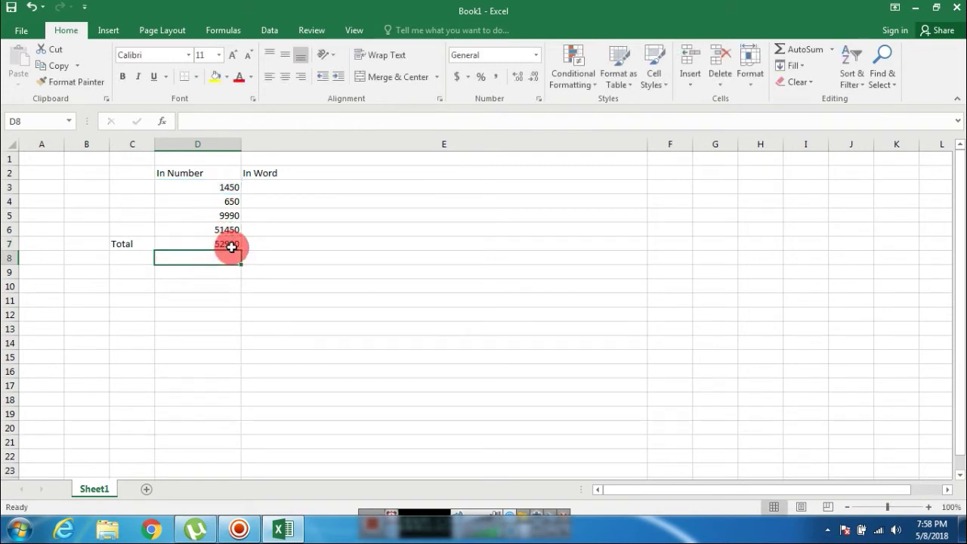
Step: Make the D7 total 52900 bold at font size 20
click(221, 243)
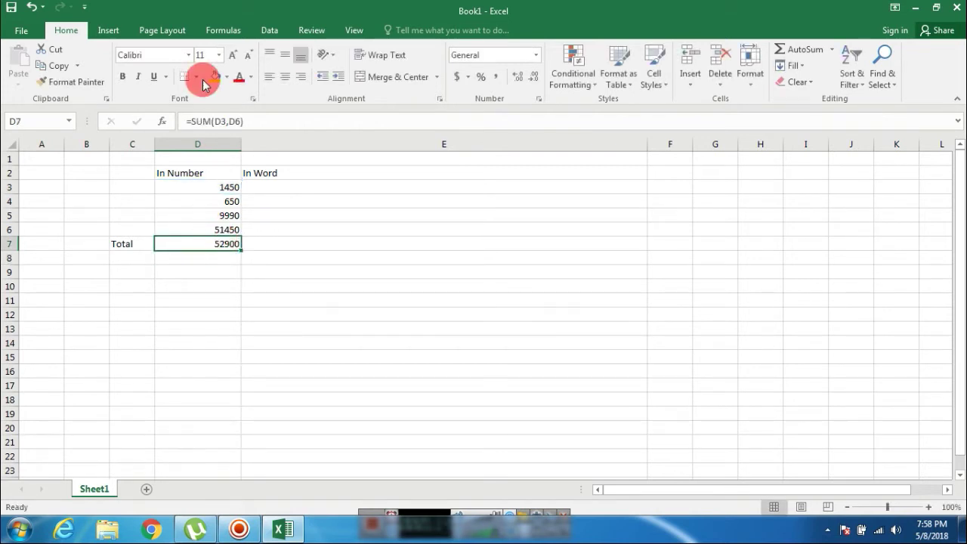
click(220, 56)
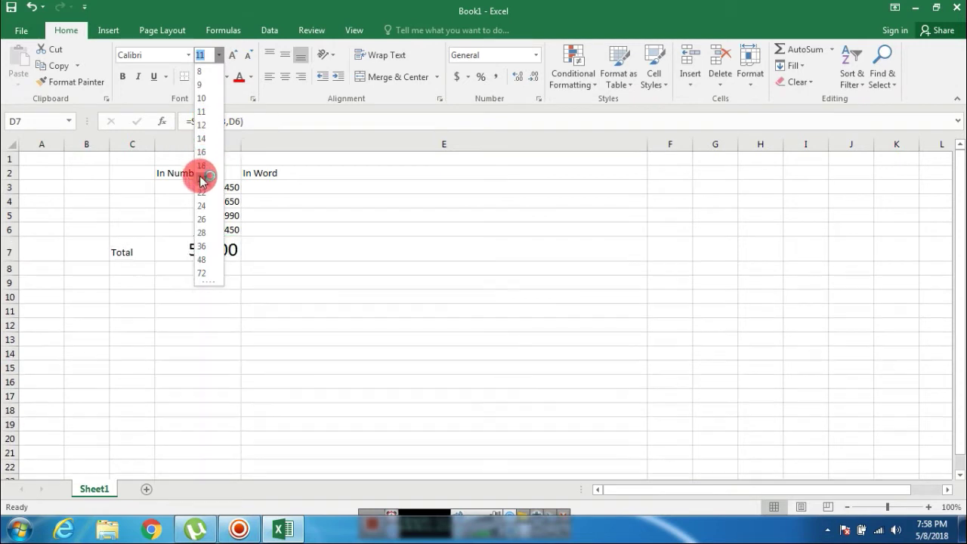
click(203, 179)
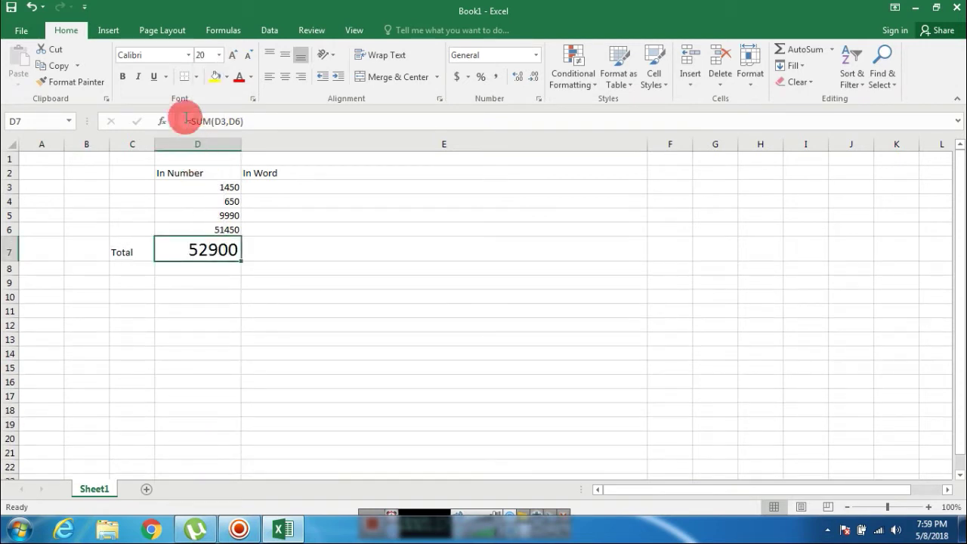
click(123, 78)
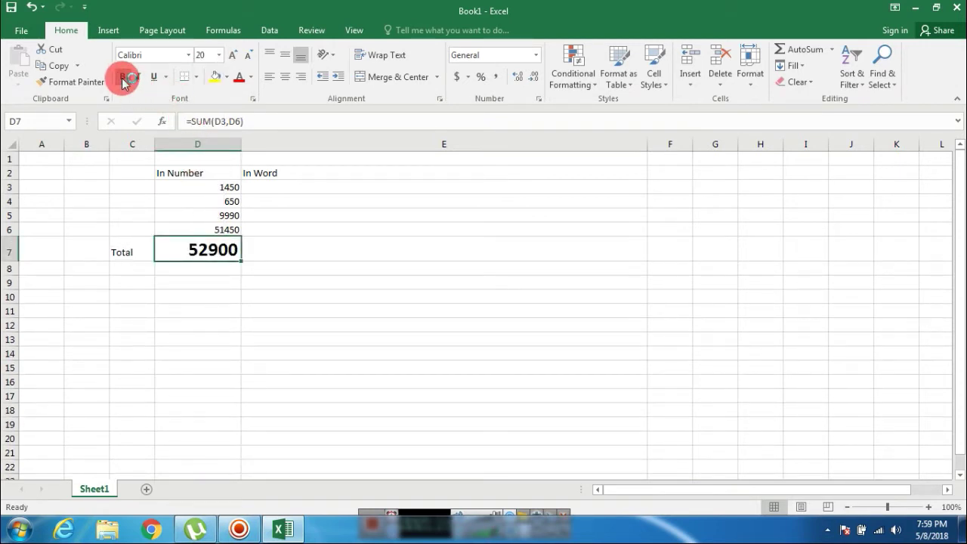
Step: Review the =SUM(D3,D6) formula in D7 without changing it, then select E3
click(257, 188)
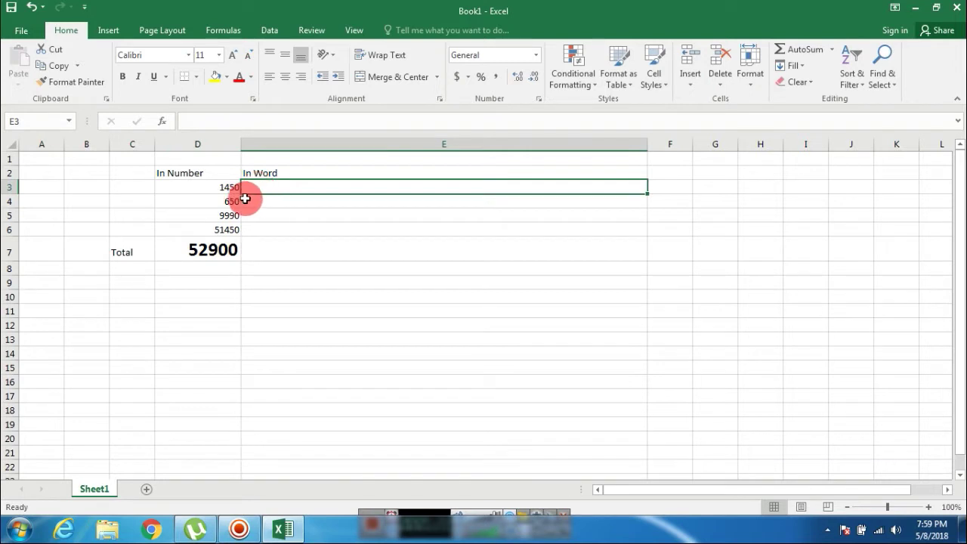
click(208, 251)
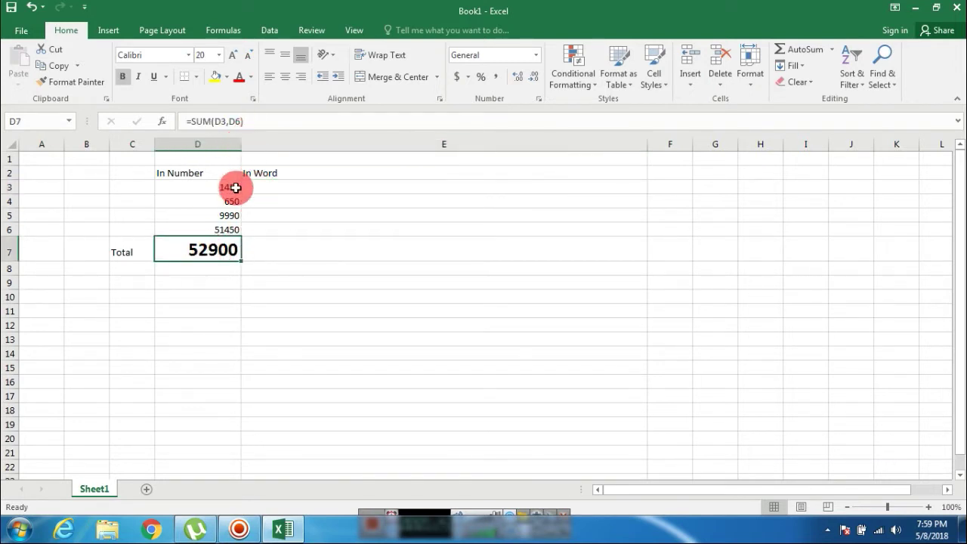
key(F2)
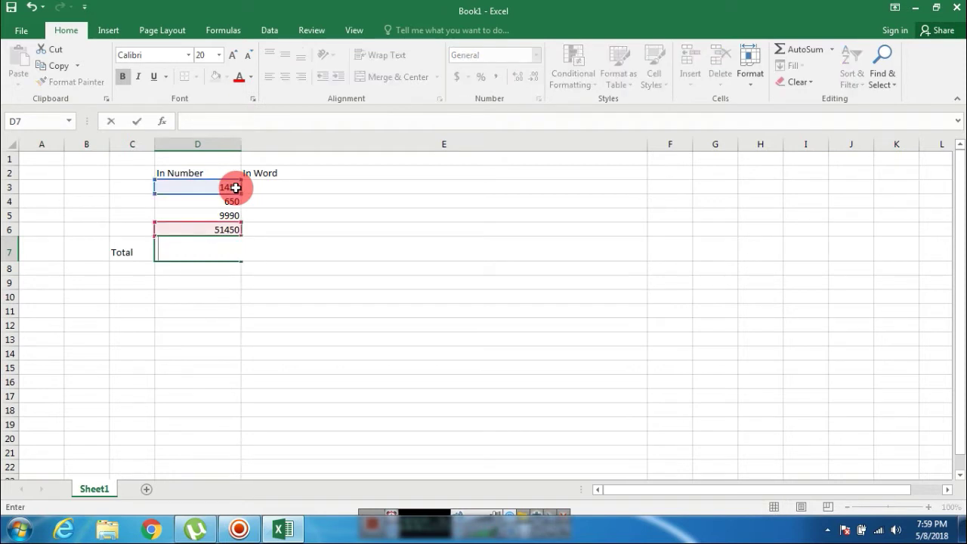
key(Escape)
click(205, 310)
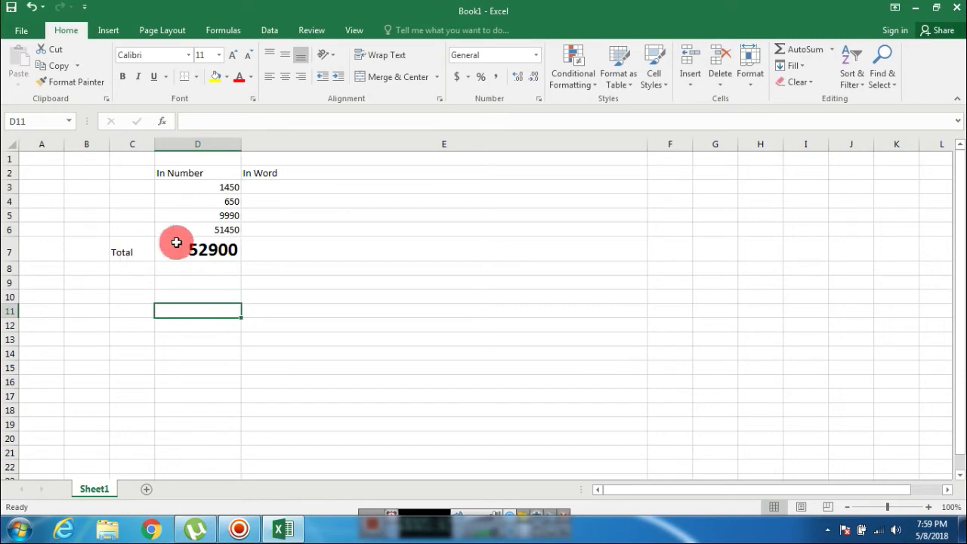
click(269, 187)
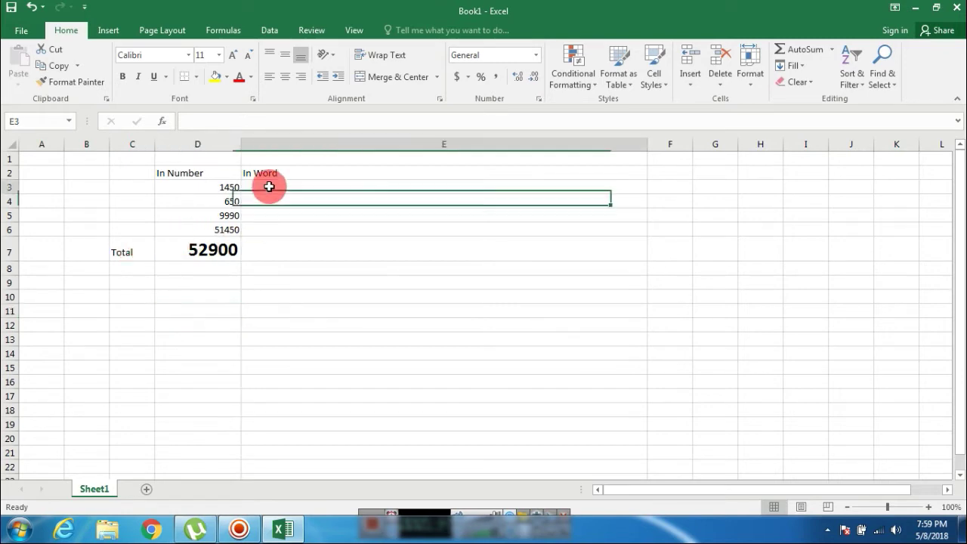
Step: Copy the SpellNumber add-in file from the namo folder on the desktop
click(916, 8)
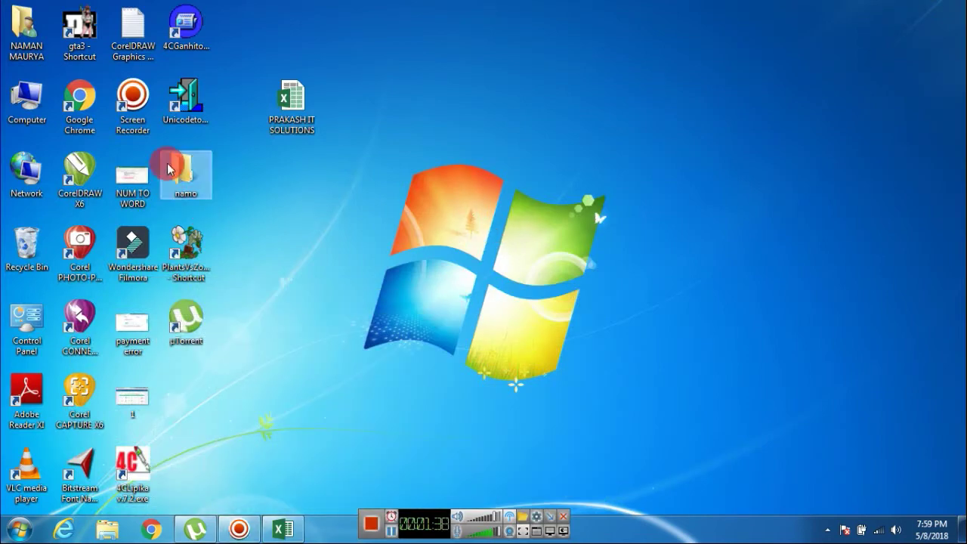
double_click(169, 169)
click(173, 122)
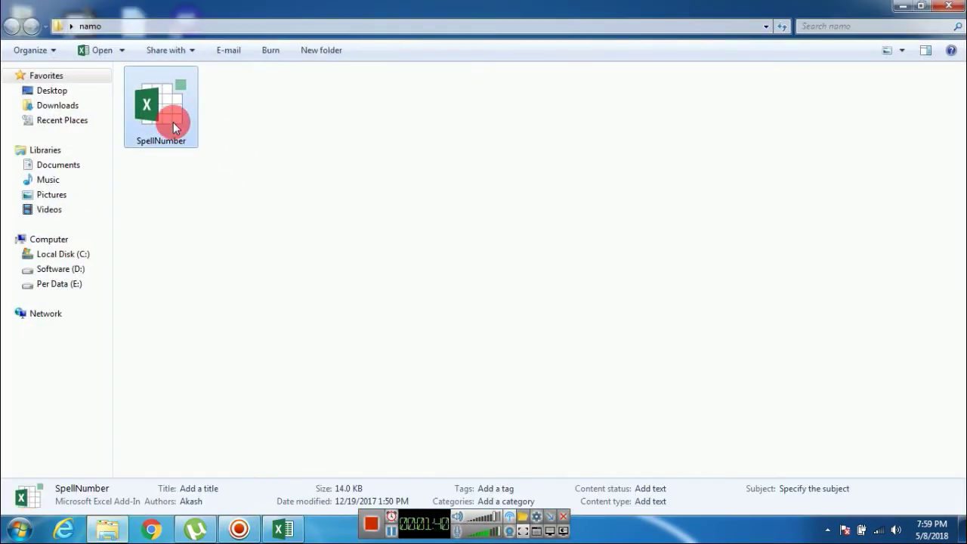
click(961, 6)
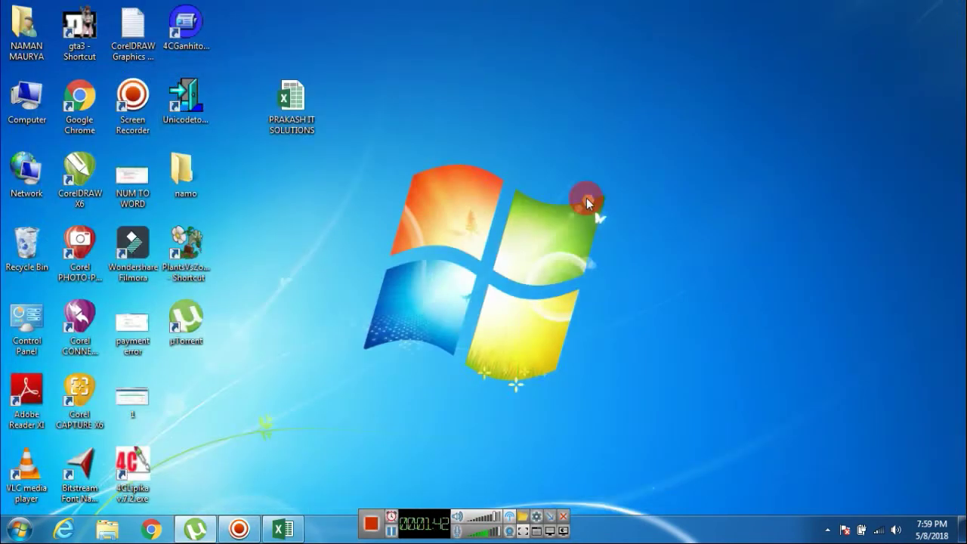
Step: Empty the Recycle Bin, confirming the permanent deletion
right_click(25, 242)
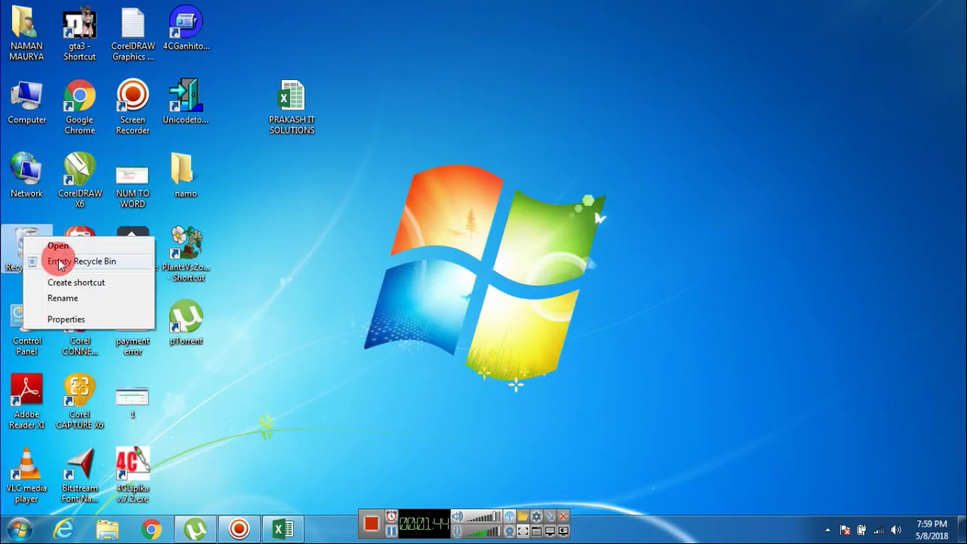
click(47, 261)
click(541, 301)
Step: Open Local Disk (C:) and turn on 'Show hidden files, folders, and drives' in Folder Options
double_click(25, 95)
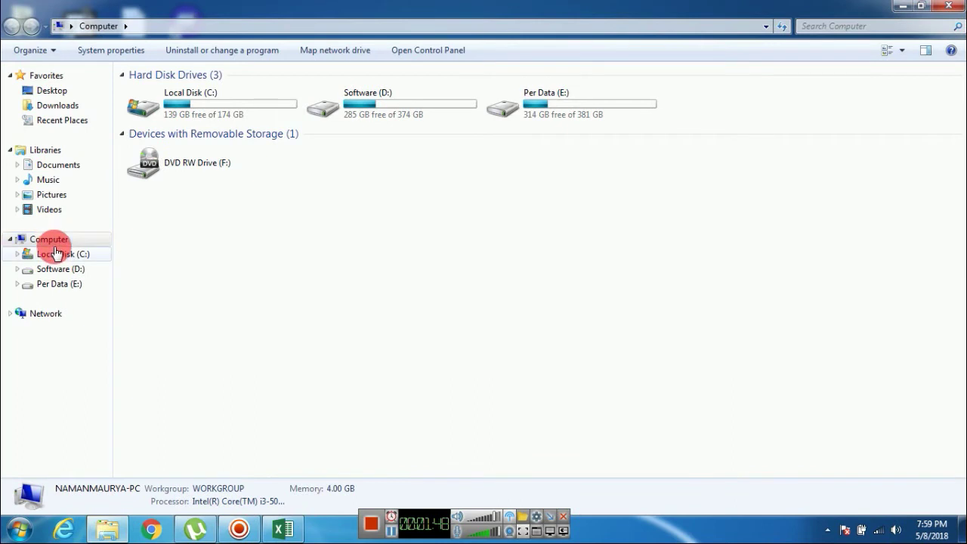
click(59, 255)
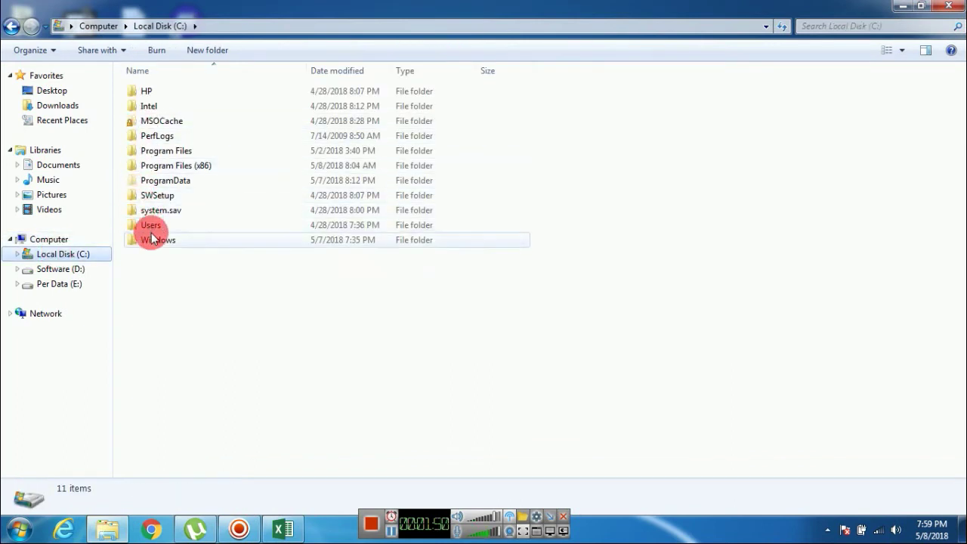
click(42, 50)
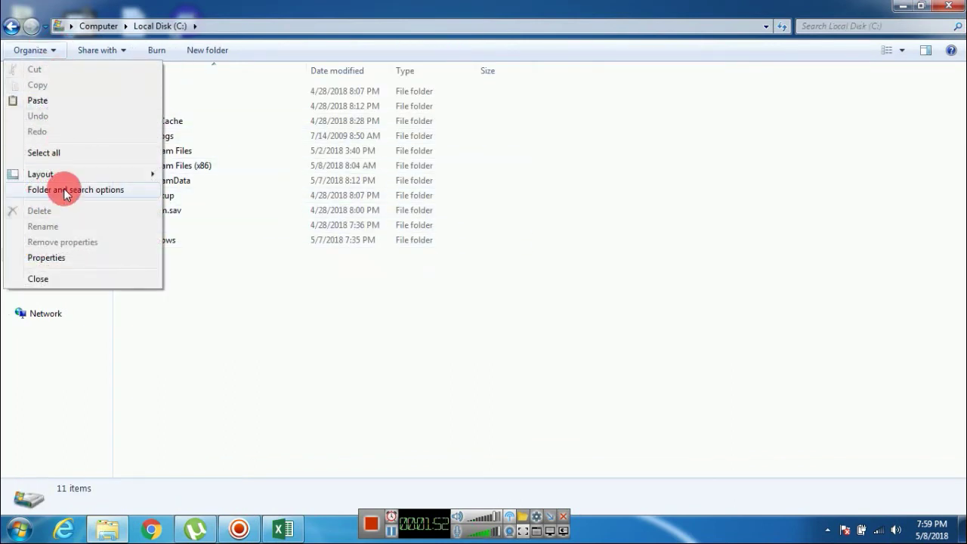
click(90, 190)
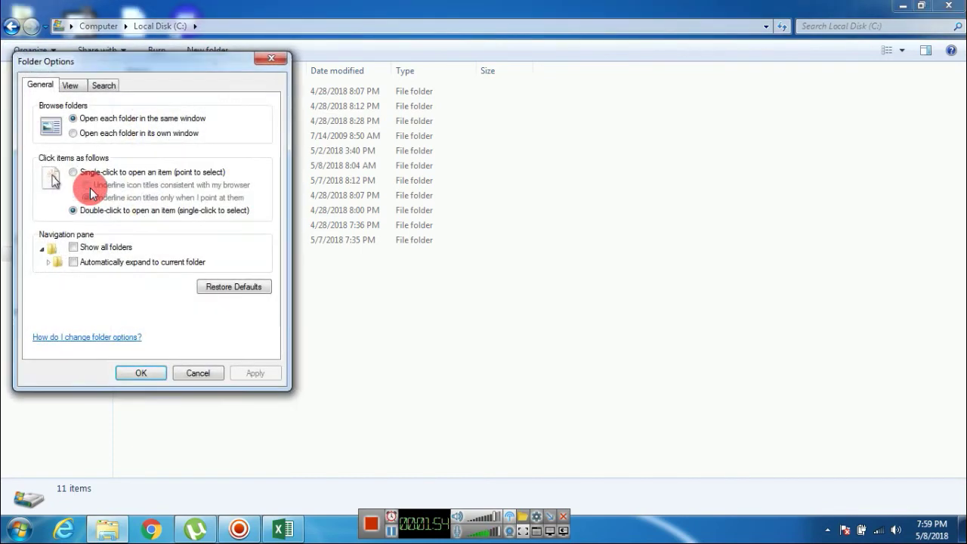
click(71, 85)
click(71, 283)
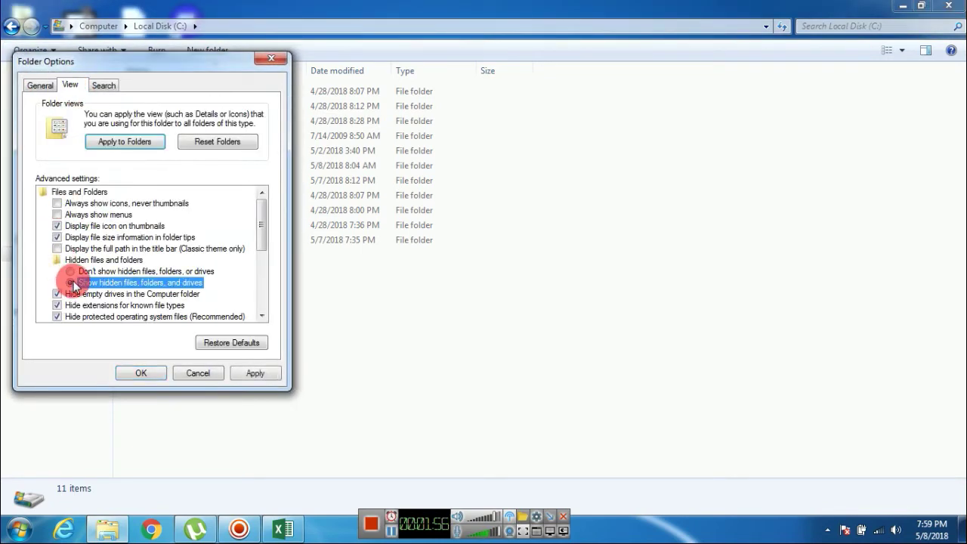
click(144, 373)
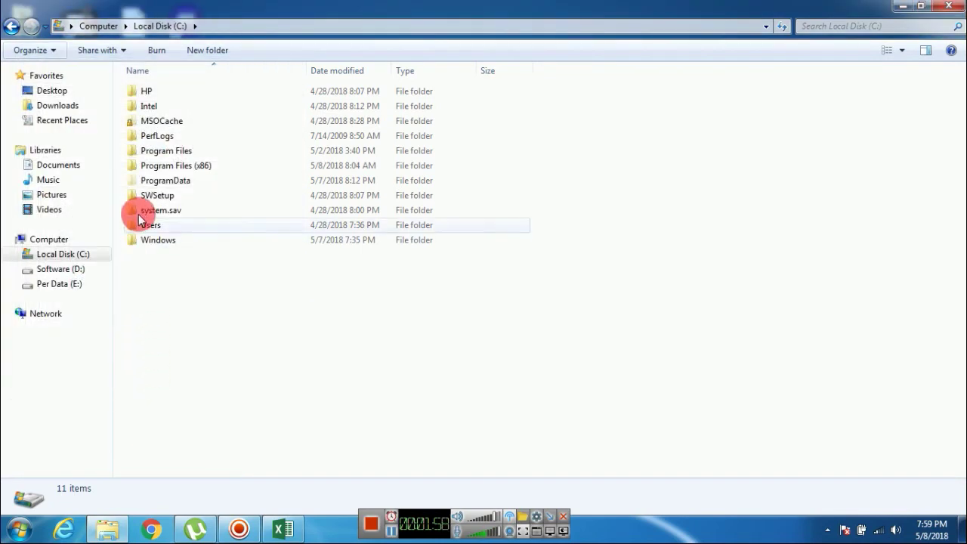
Step: Browse to the user's AppData\Roaming\Microsoft\AddIns folder on Local Disk (C:)
double_click(139, 226)
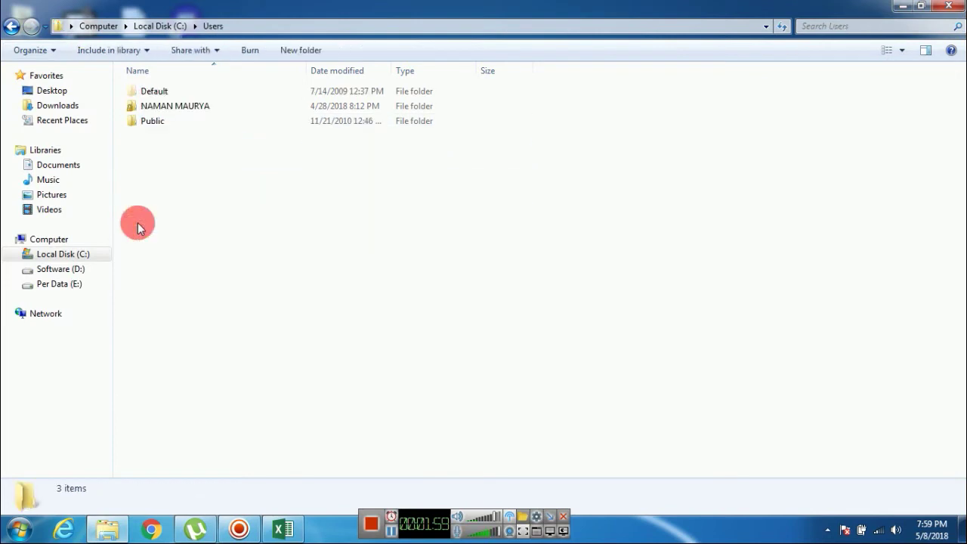
double_click(163, 106)
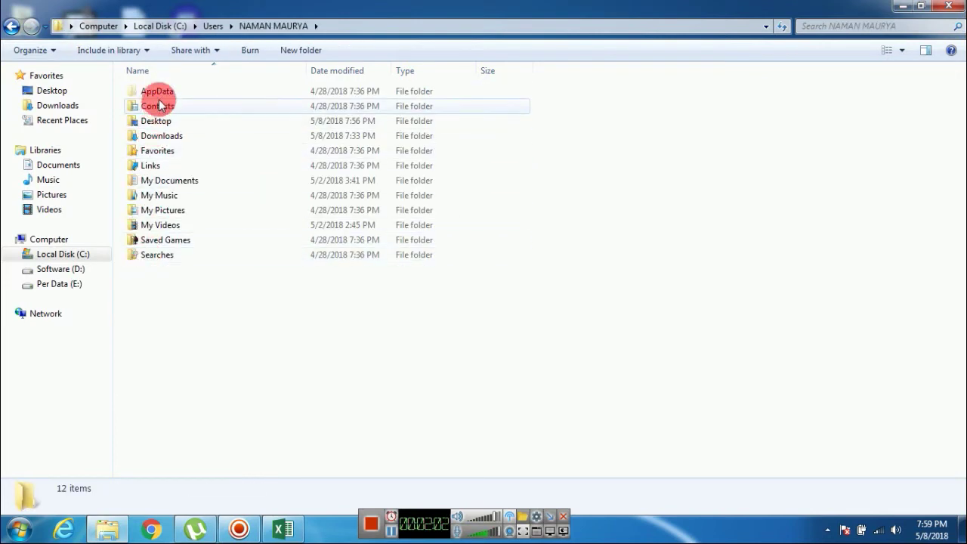
click(158, 91)
double_click(195, 90)
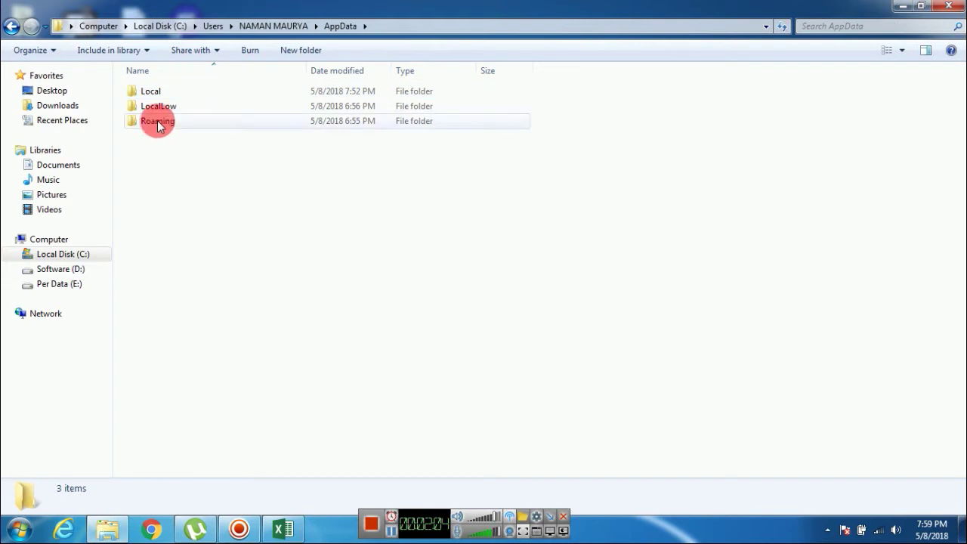
click(157, 121)
double_click(162, 120)
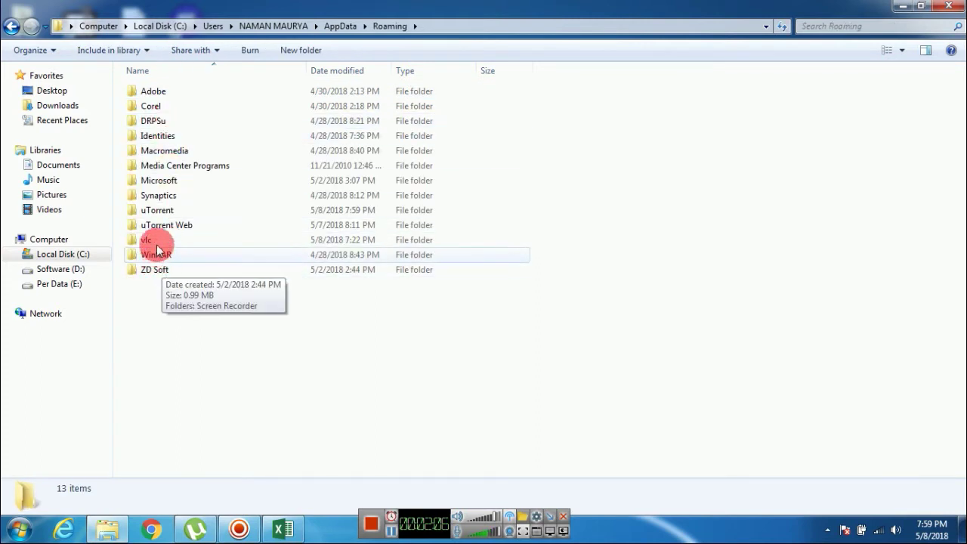
double_click(154, 182)
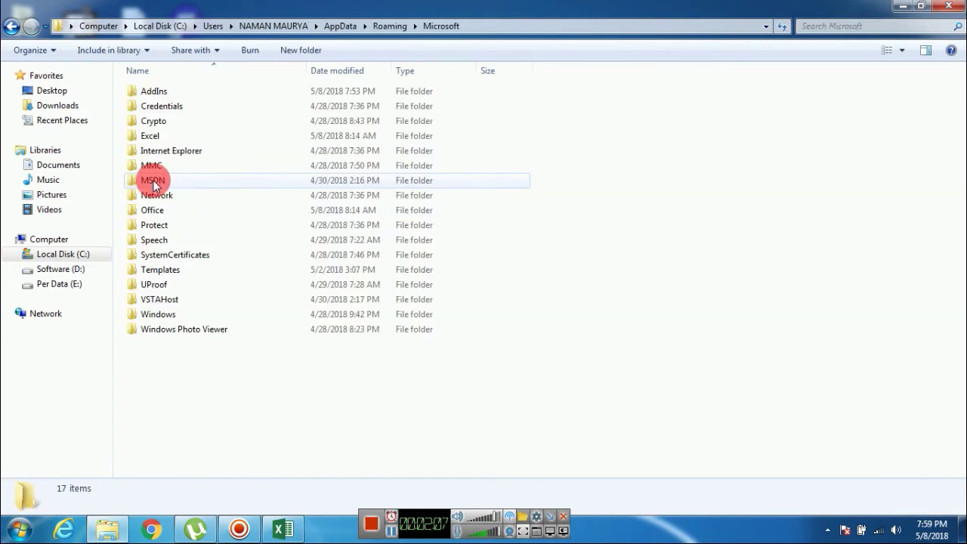
double_click(176, 95)
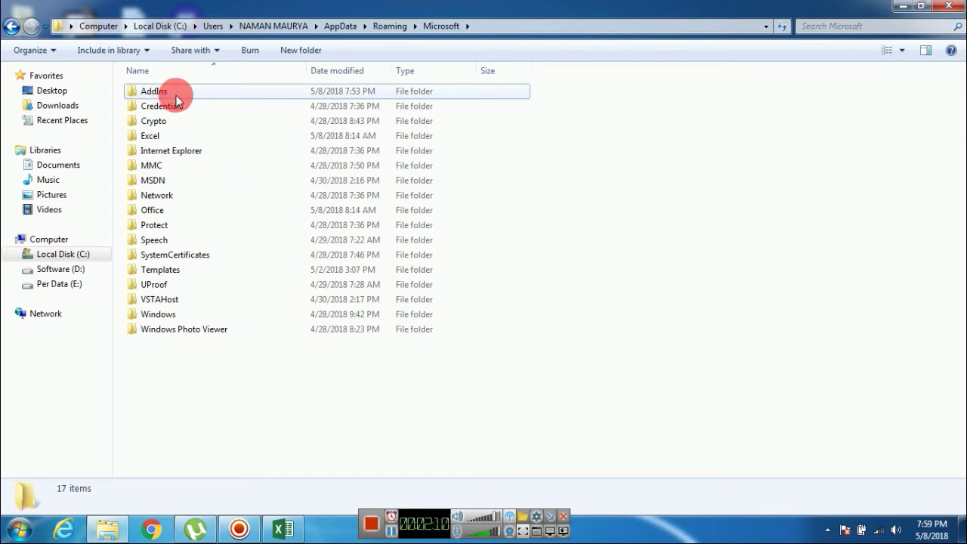
Step: Paste the SpellNumber add-in into the AddIns folder and close Explorer
right_click(181, 135)
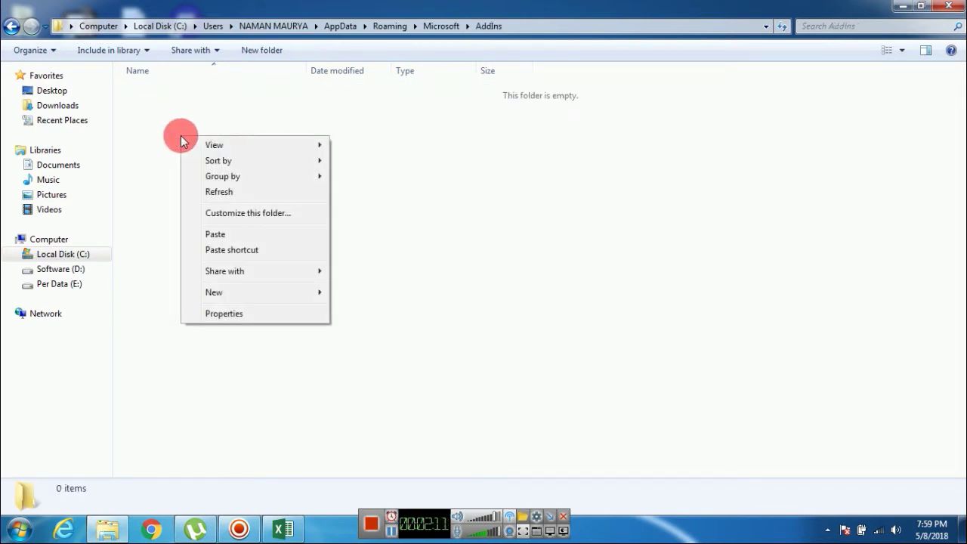
click(277, 235)
click(280, 217)
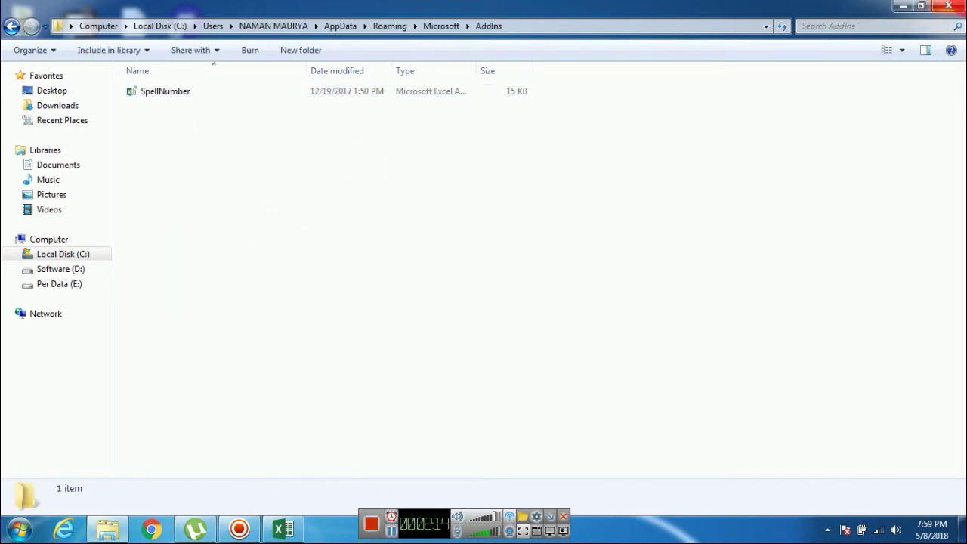
click(958, 8)
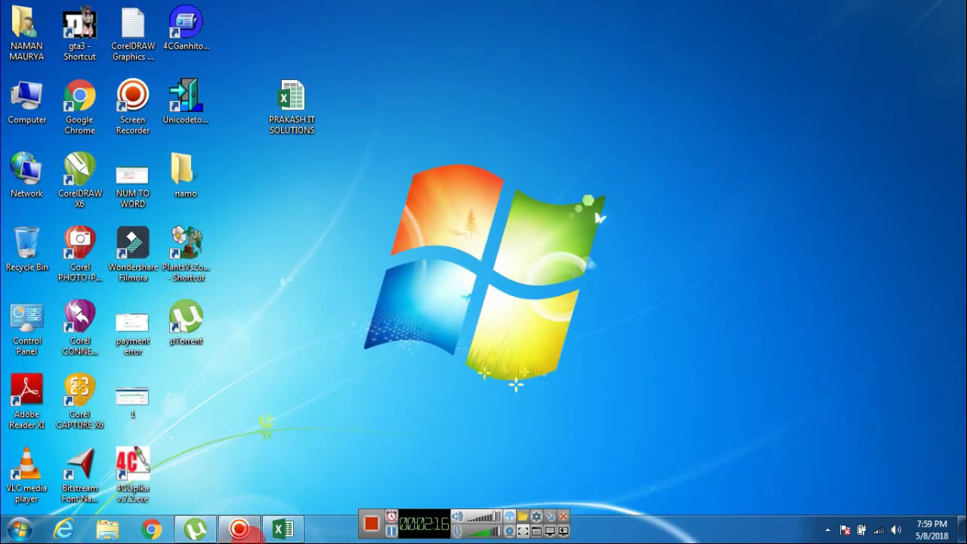
Step: Return to the Excel workbook and select cell E3
click(281, 529)
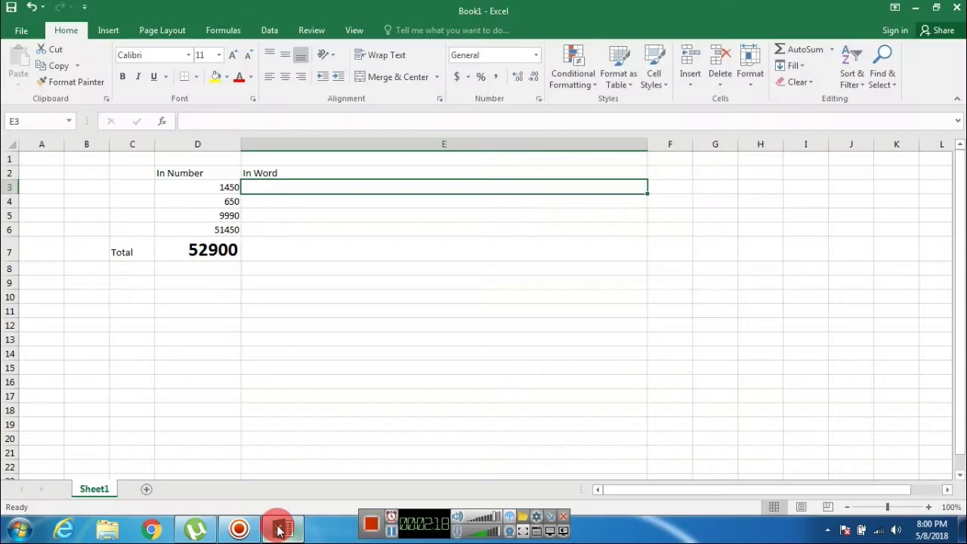
click(298, 270)
click(263, 186)
click(262, 230)
click(263, 252)
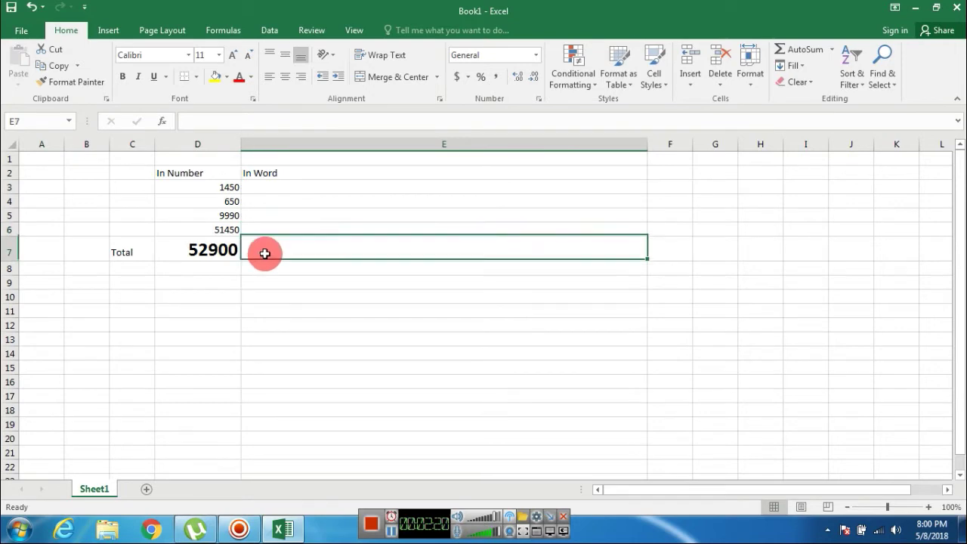
click(273, 188)
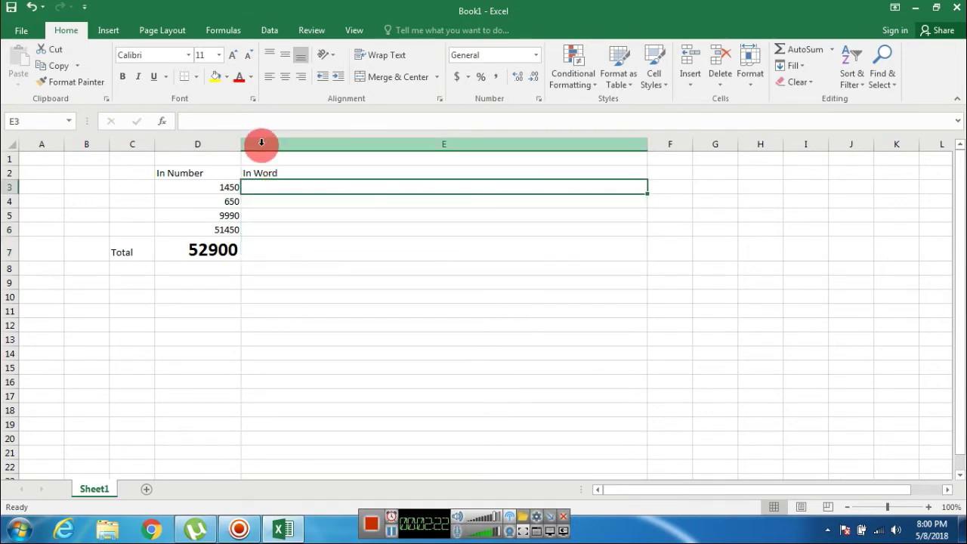
Step: Enable the Spellnumber add-in under File > Options > Add-ins > Manage Excel Add-ins
click(9, 36)
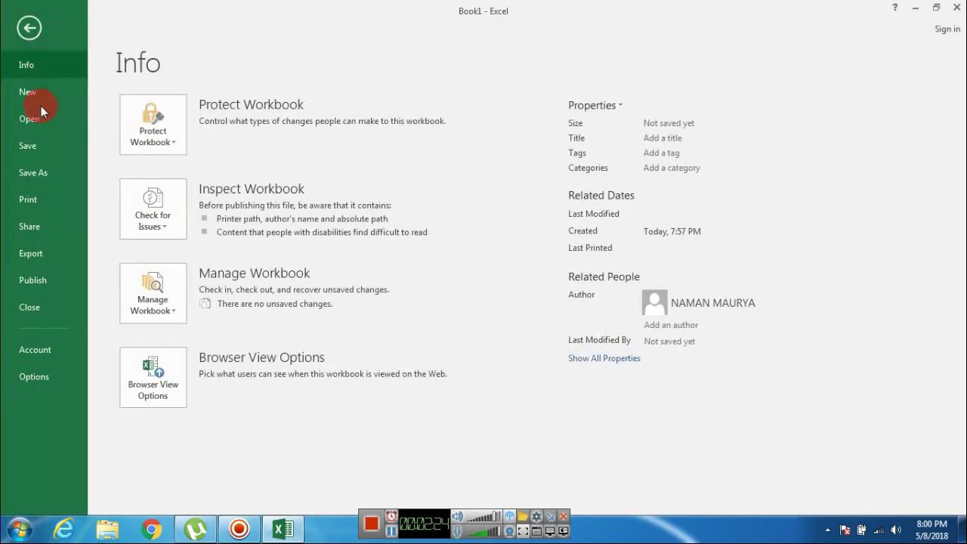
click(52, 376)
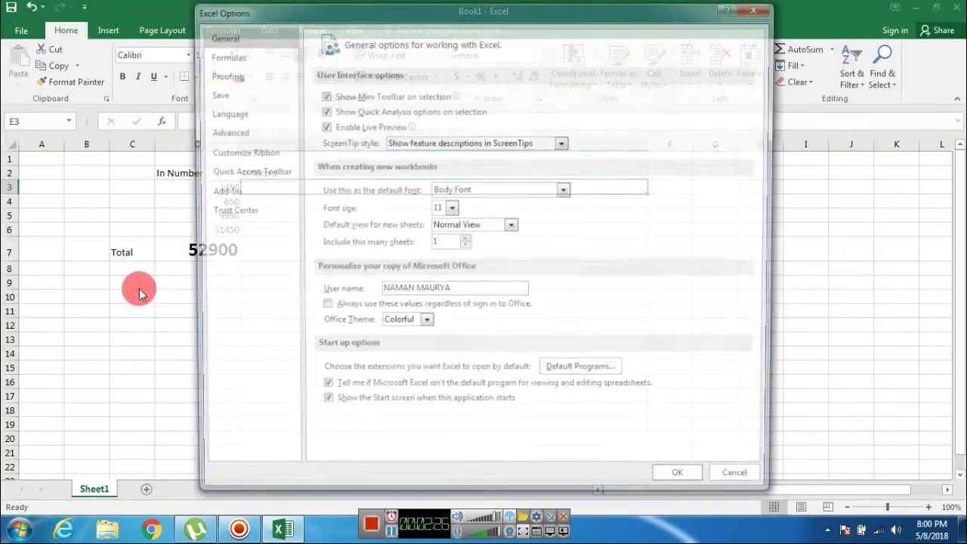
click(216, 190)
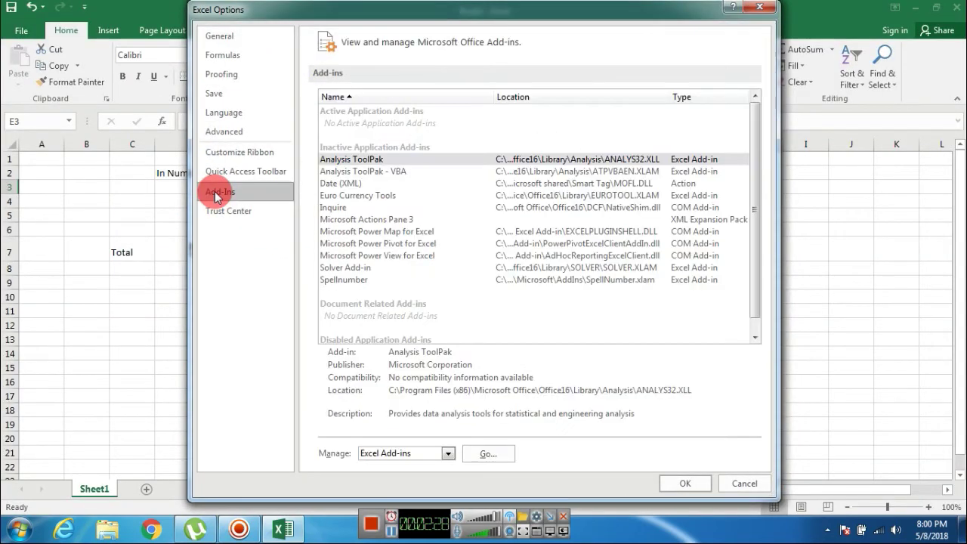
click(488, 454)
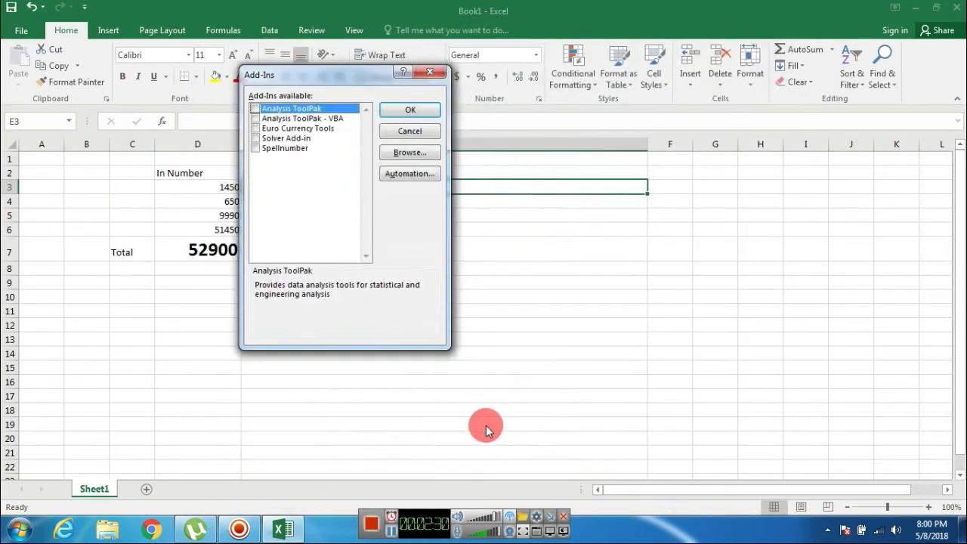
click(295, 152)
click(255, 148)
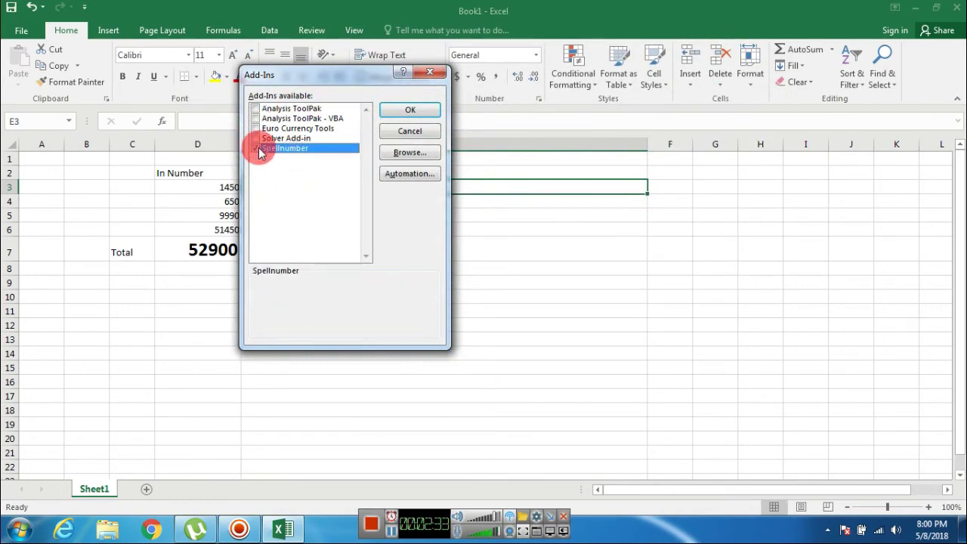
click(410, 110)
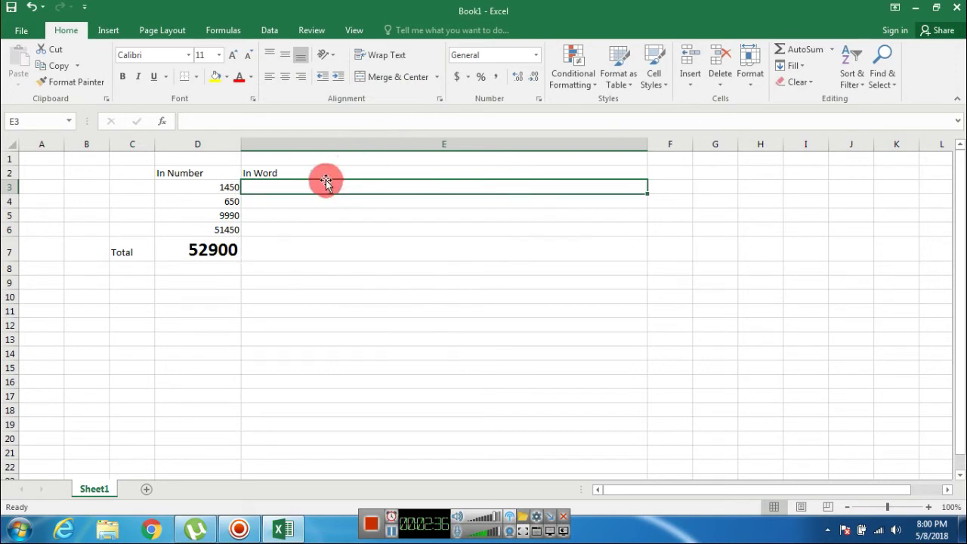
Step: Enter =SpellNumber(D3) in E3 and =SpellNumber(D4) in E4 to spell 1450 and 650
text(=)
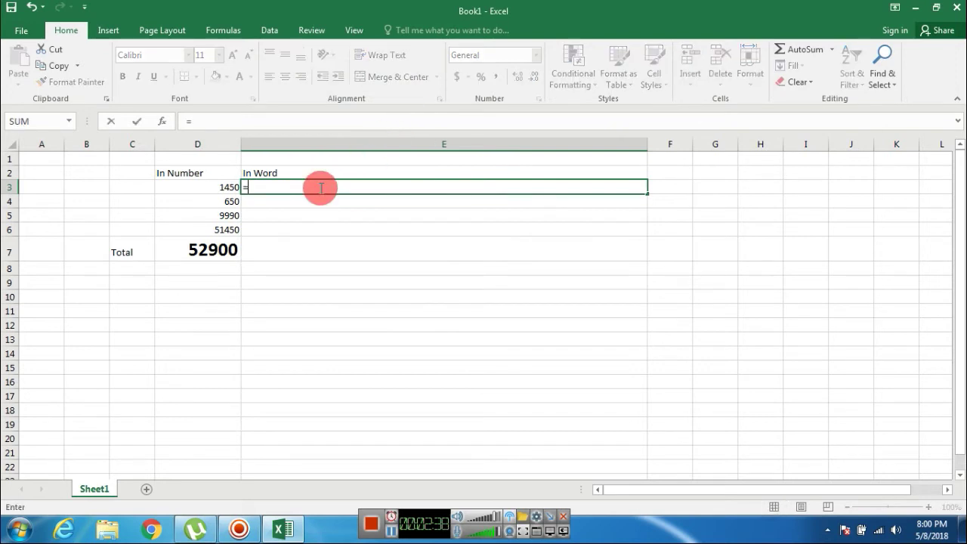
text(s)
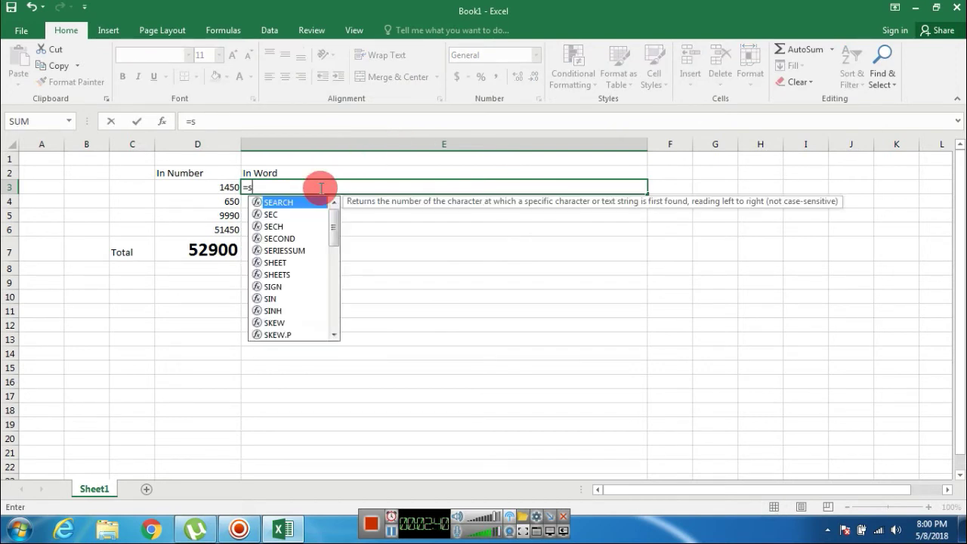
text(p)
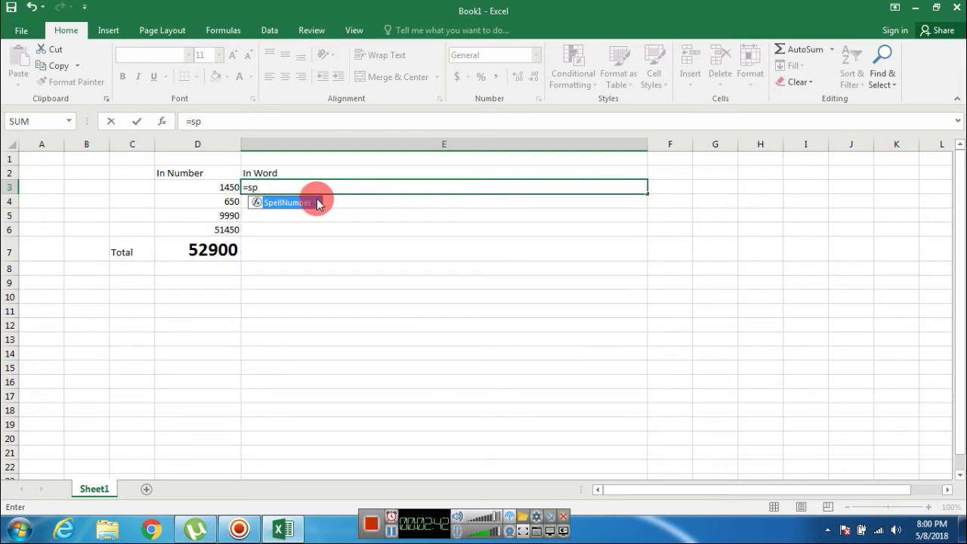
double_click(300, 203)
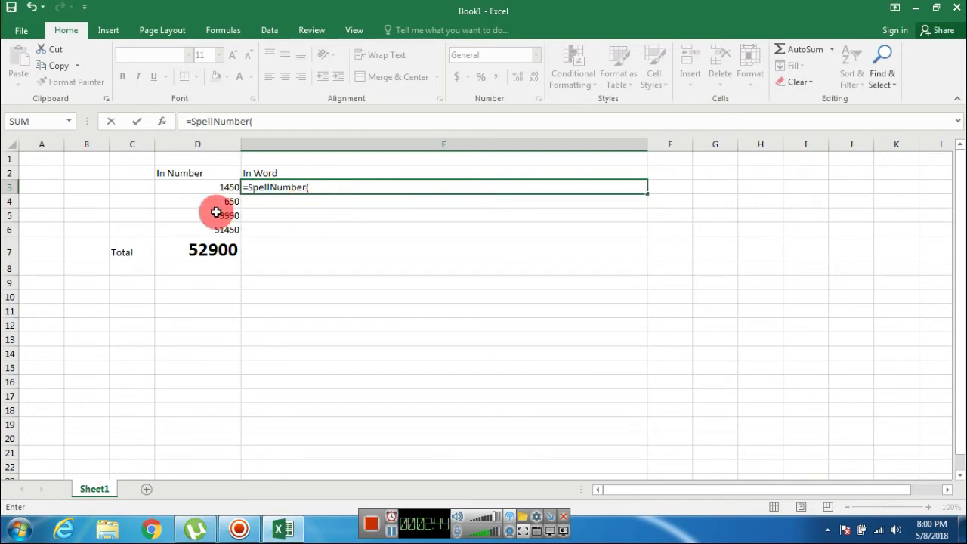
click(223, 188)
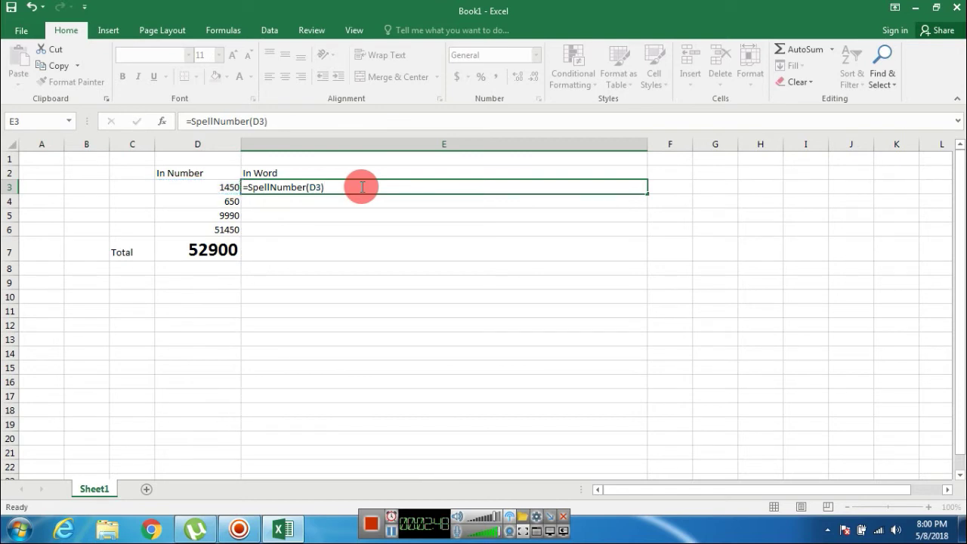
key(Return)
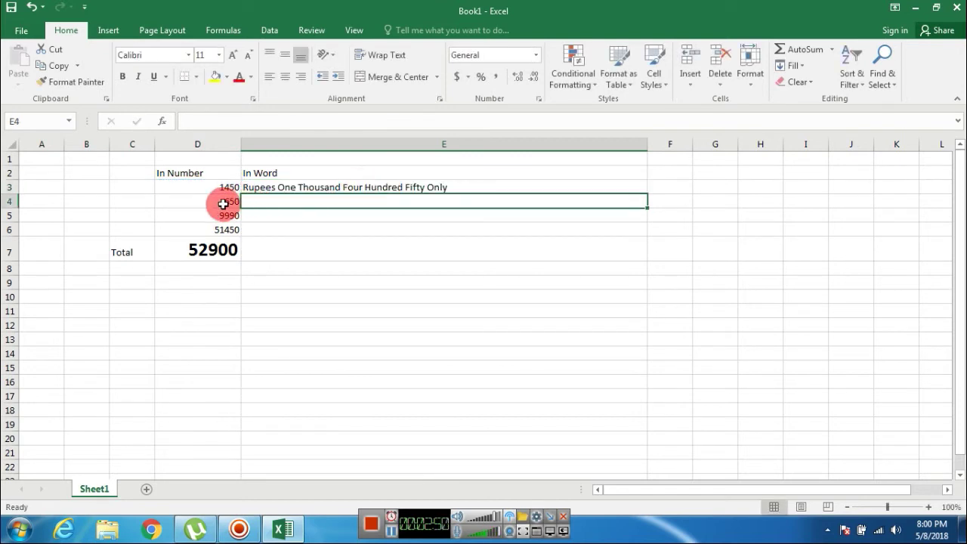
text(=)
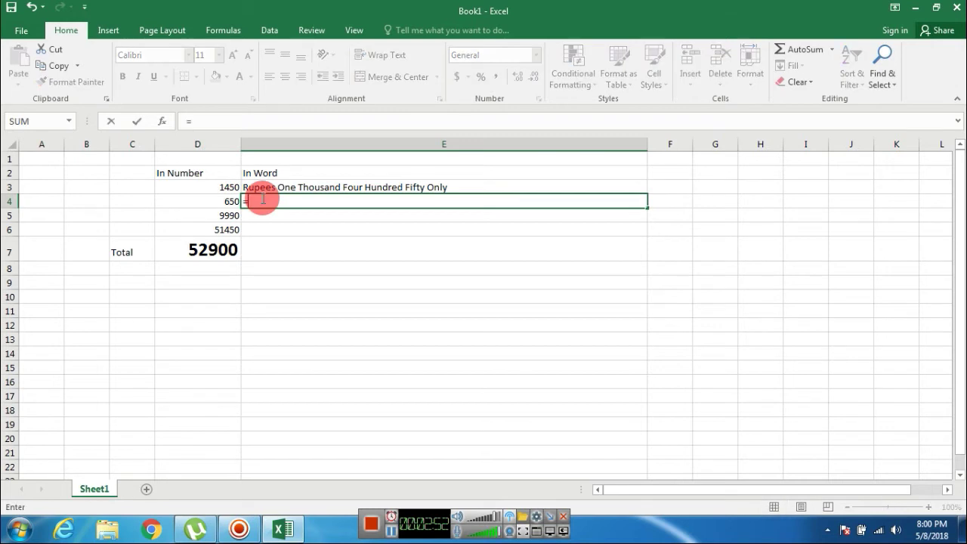
text(s)
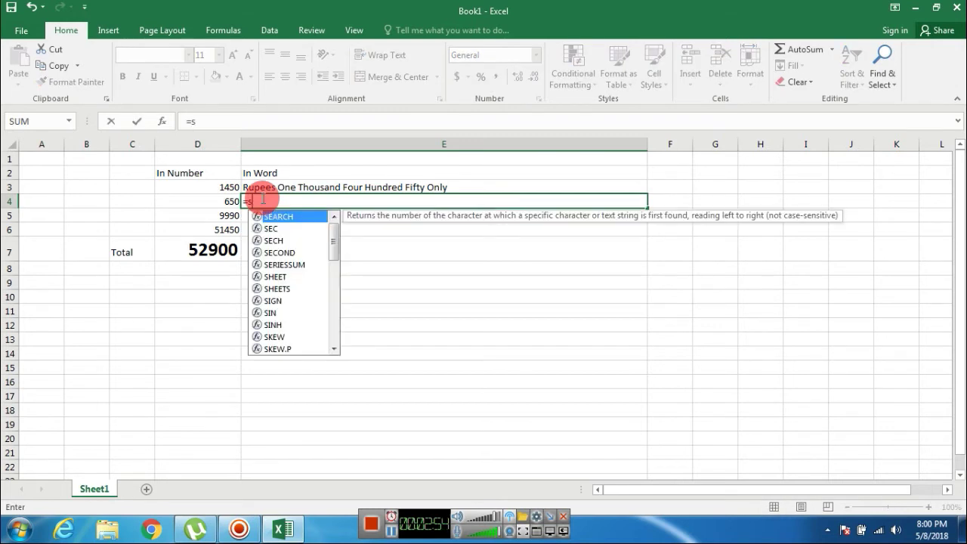
text(p)
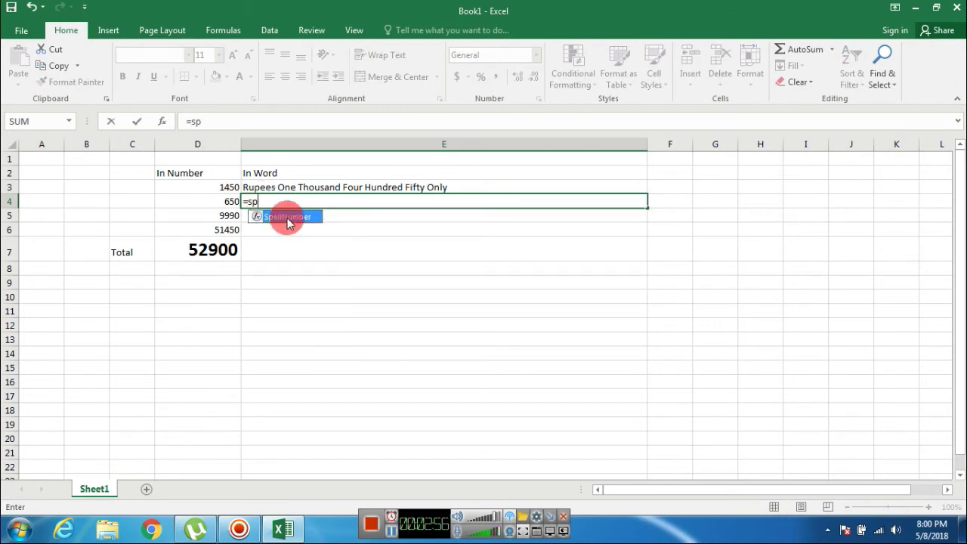
double_click(283, 216)
click(230, 201)
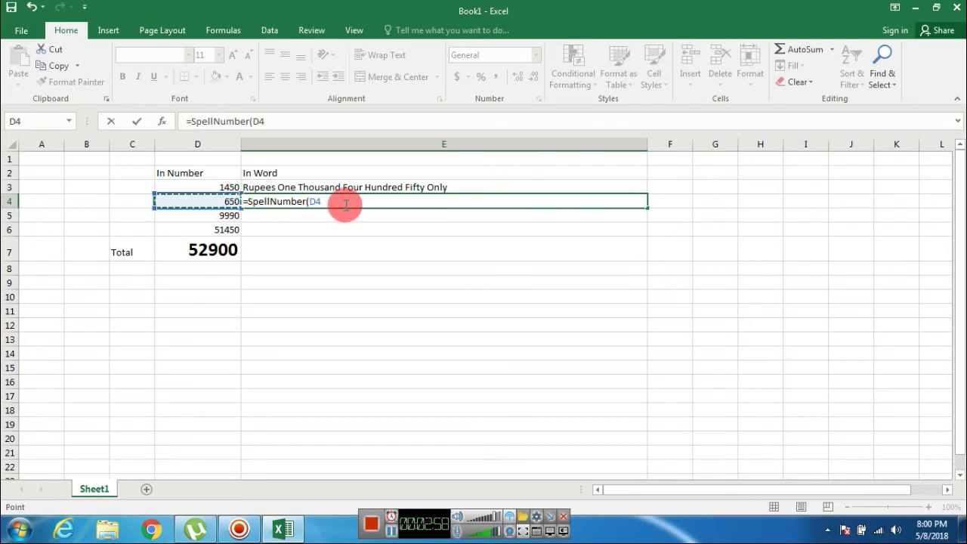
key(Return)
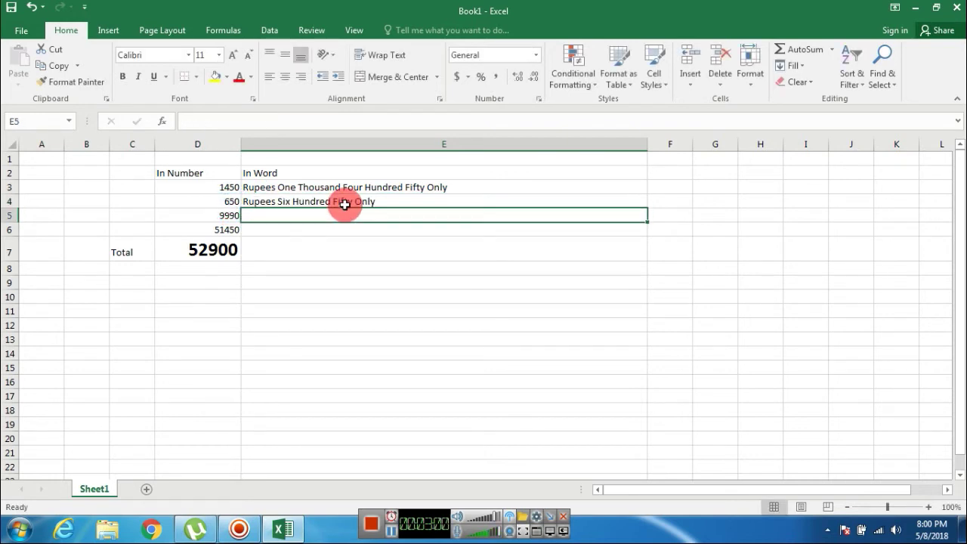
Step: Enter =SpellNumber(D5) in E5 and =SpellNumber(D6) in E6 to spell 9990 and 51450
click(227, 217)
click(269, 213)
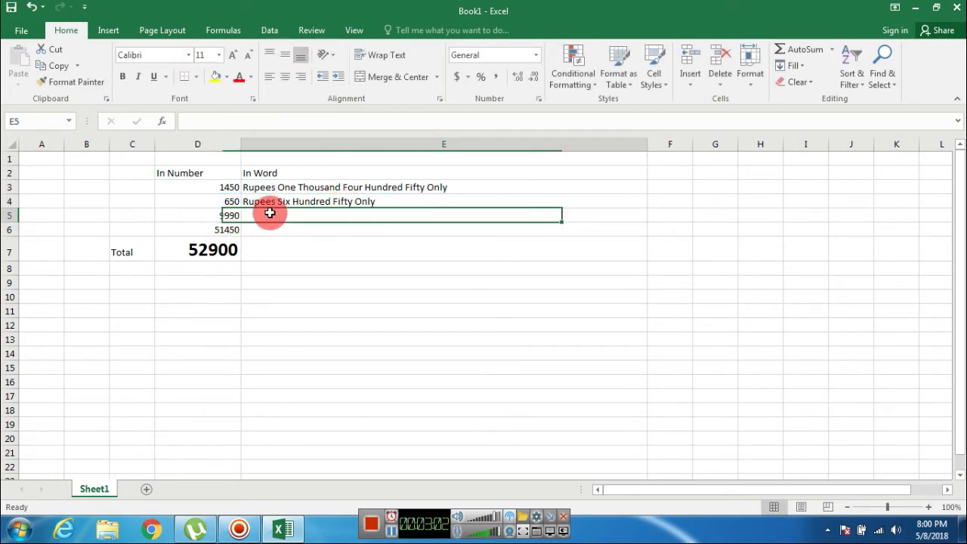
text(=)
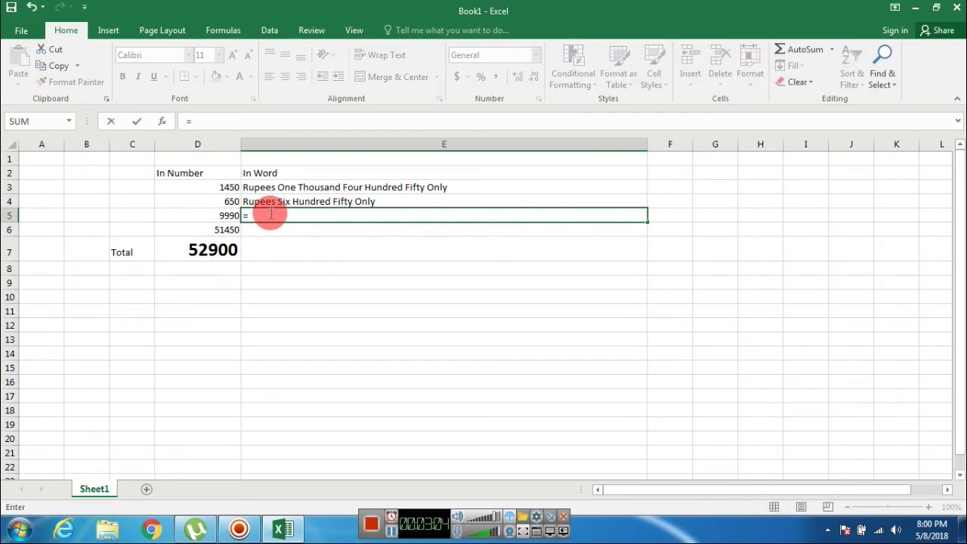
text(spe)
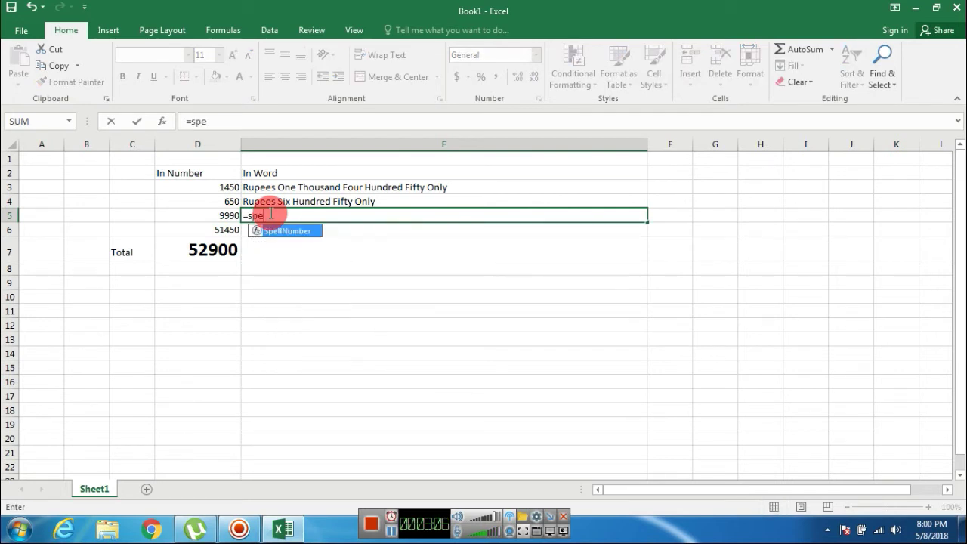
double_click(287, 230)
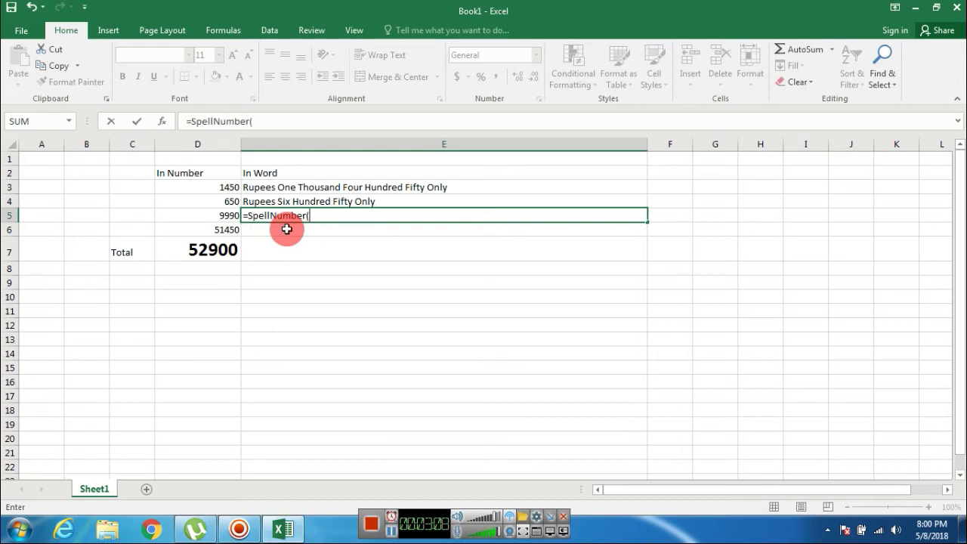
click(222, 216)
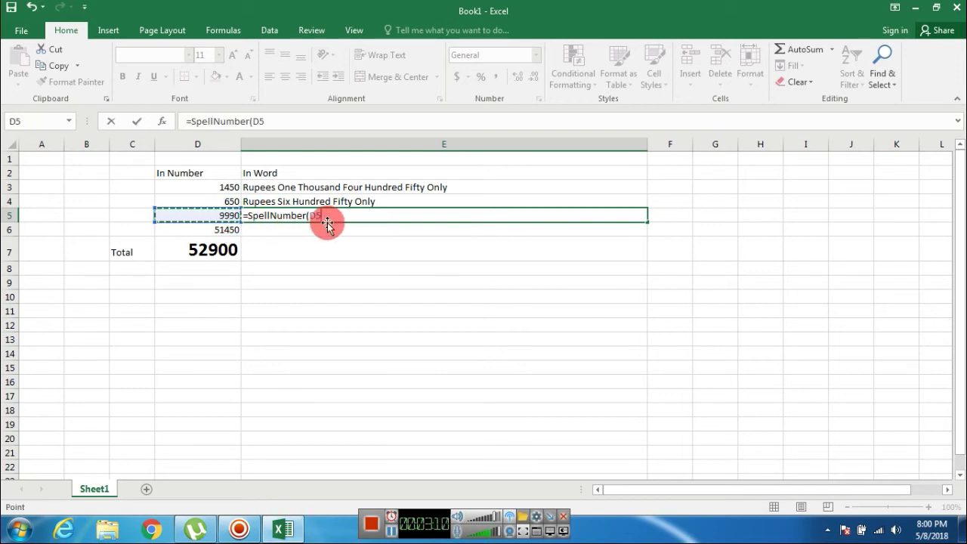
key(Return)
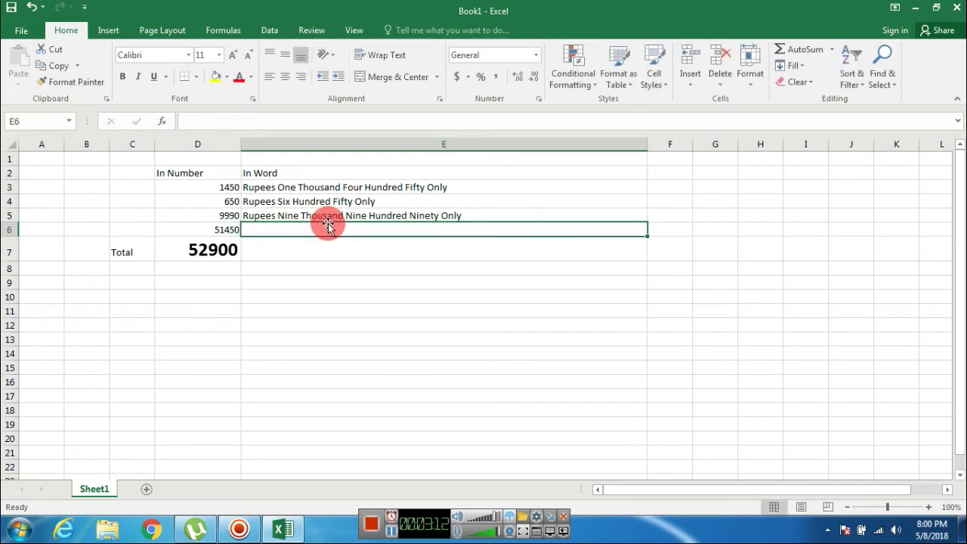
click(227, 231)
click(277, 231)
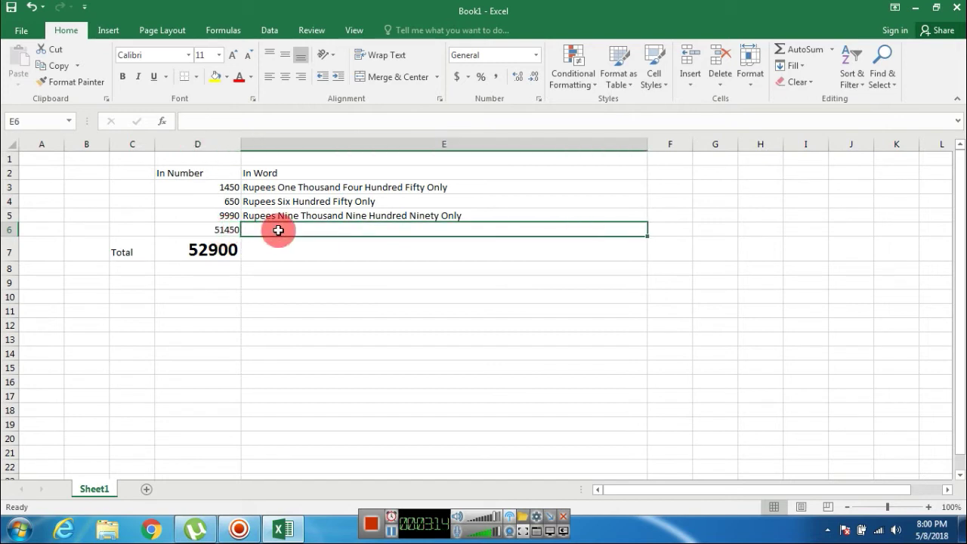
text(=spe)
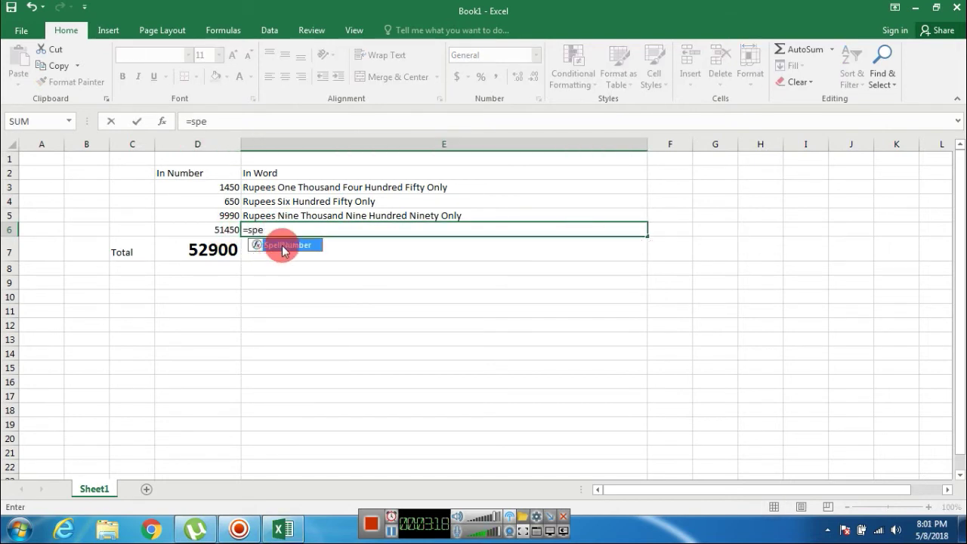
double_click(273, 246)
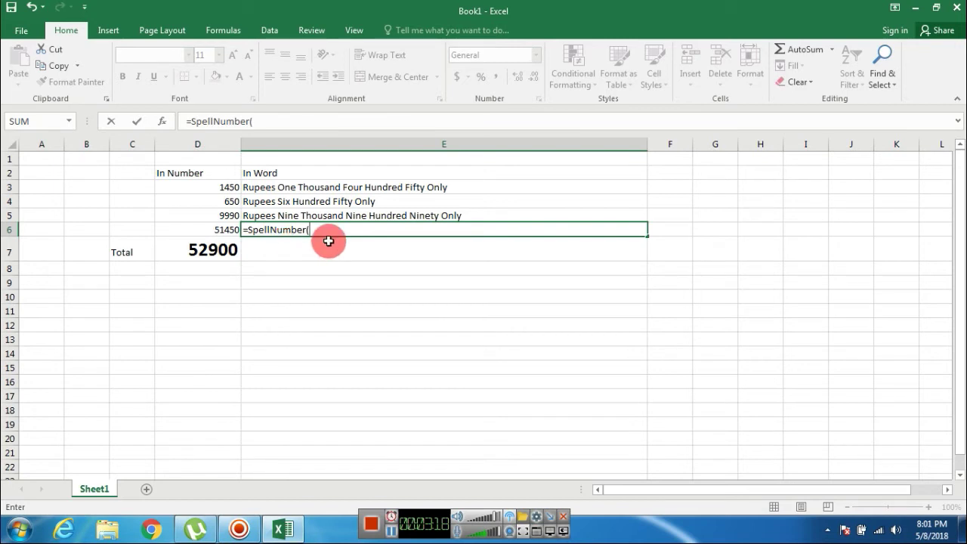
click(221, 229)
text())
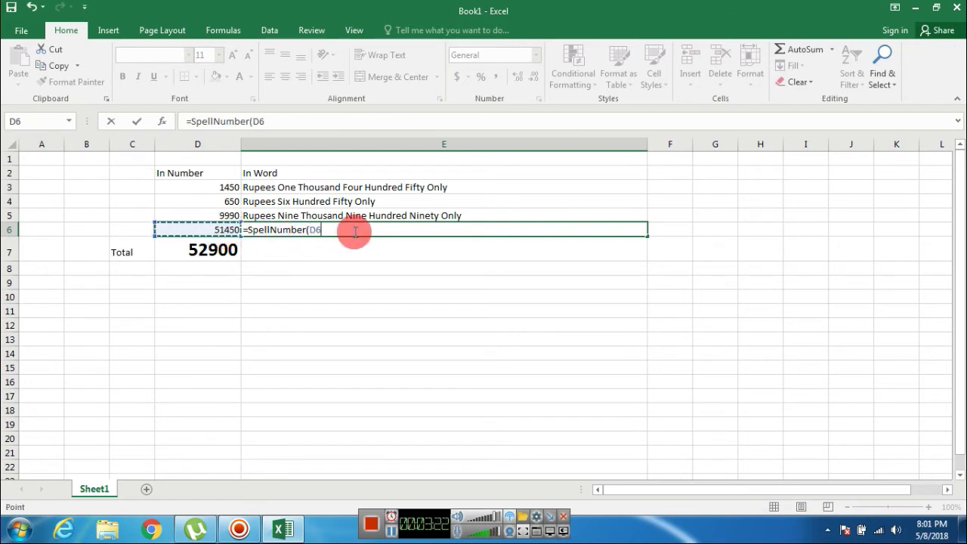
key(Return)
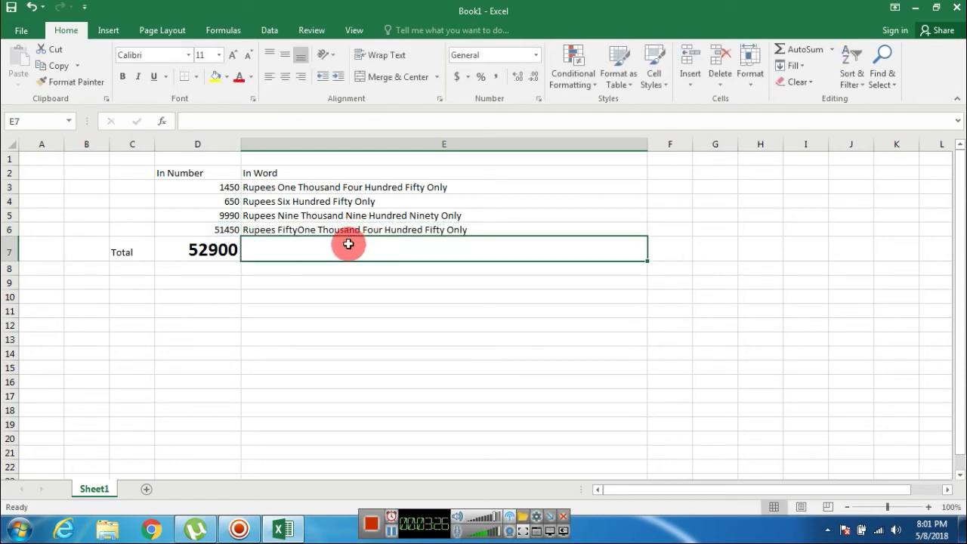
Step: Enter =SpellNumber(D7) in E7 to spell the total 52900 in rupees
text(=spe)
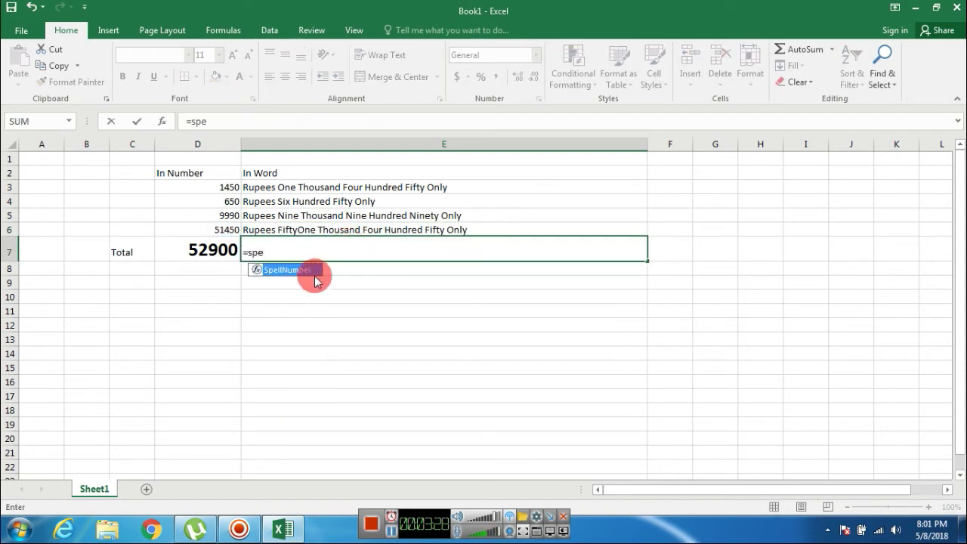
double_click(298, 271)
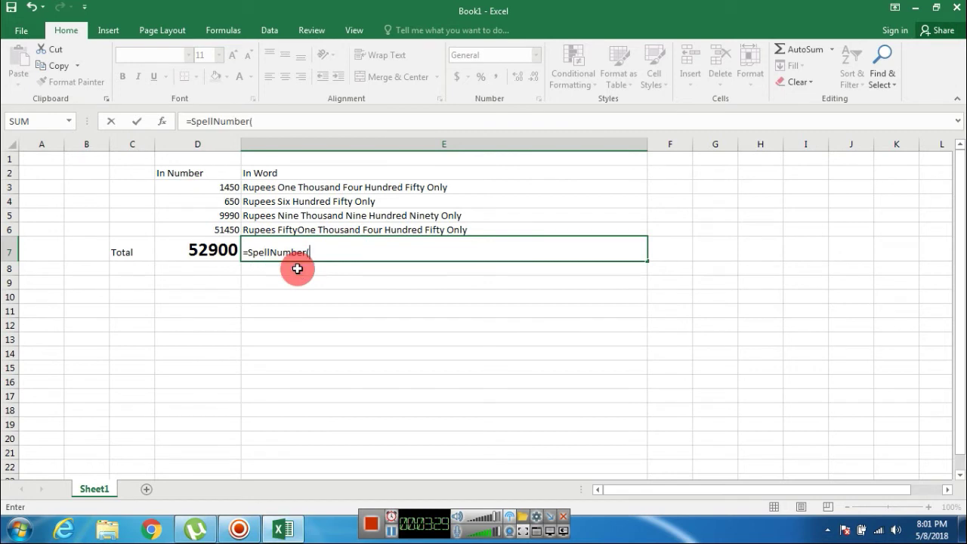
click(216, 250)
text())
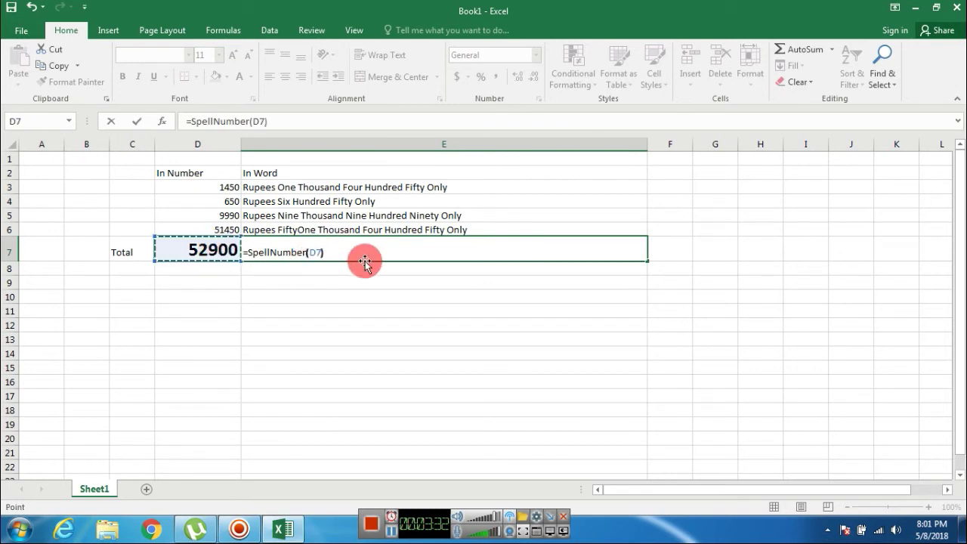
key(Return)
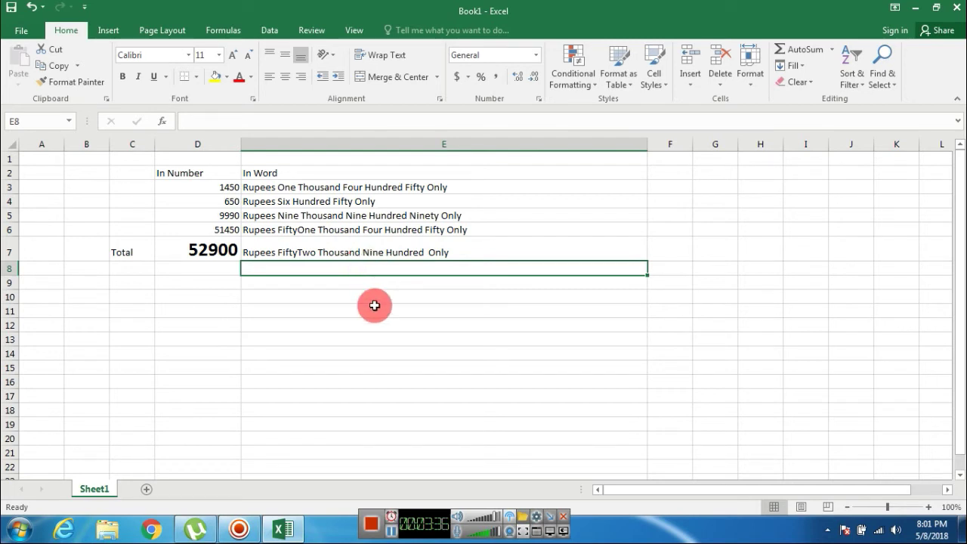
Step: Make the spelled-out amounts in E3:E7 bold at font size 15
drag(292, 185, 321, 253)
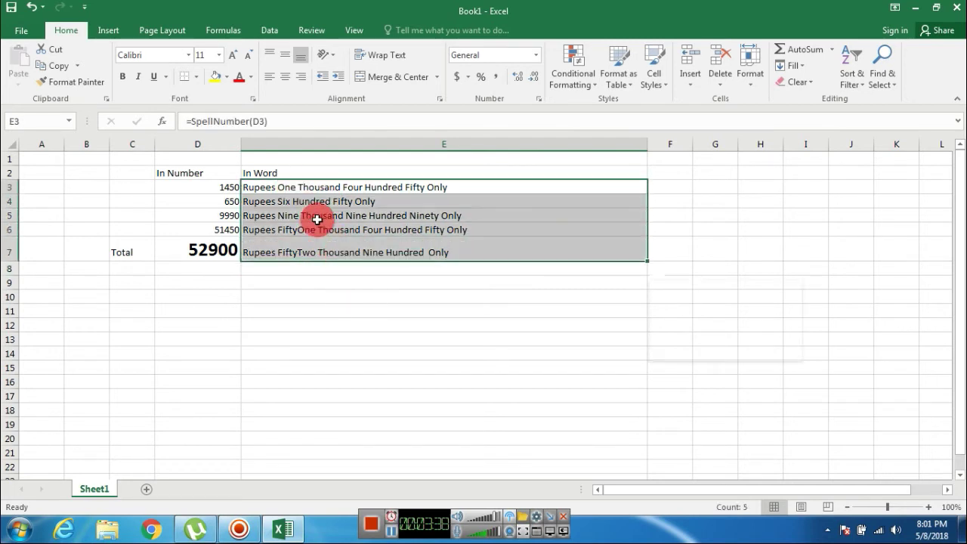
click(122, 76)
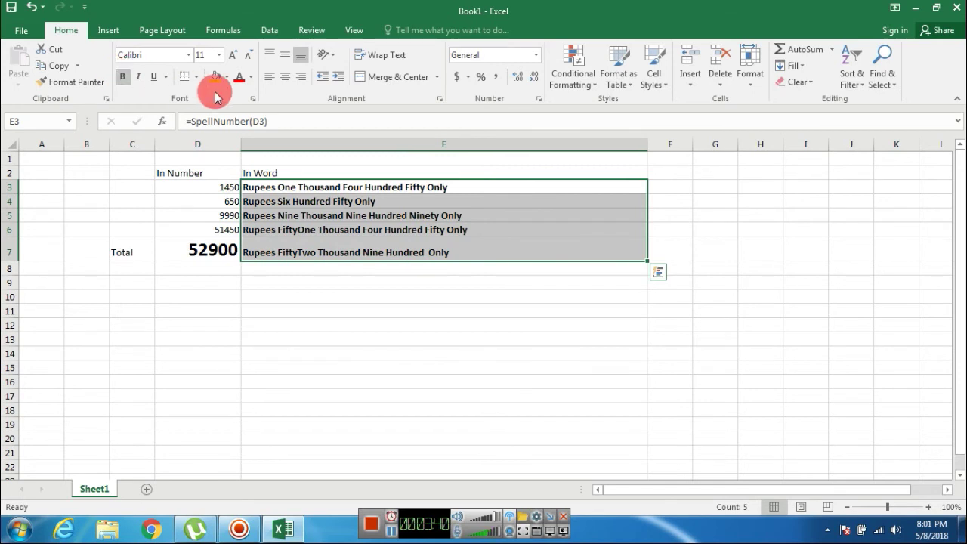
click(209, 56)
text(15)
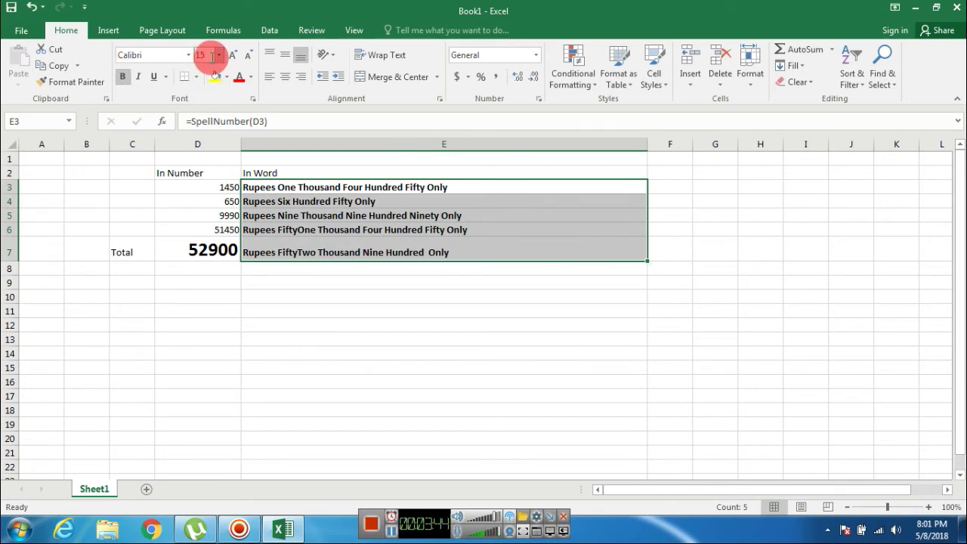
key(Return)
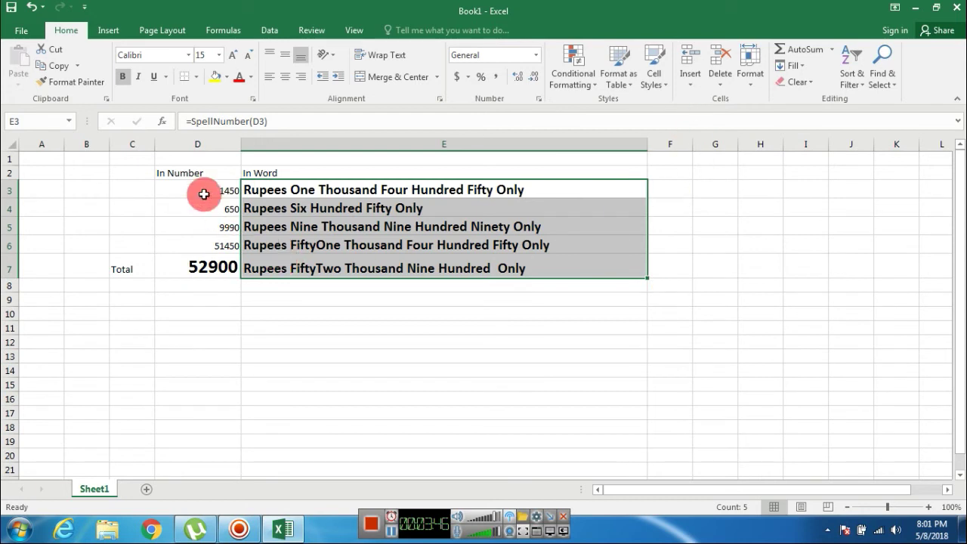
Step: Make the numbers in D3:D6 bold at font size 15
drag(175, 185, 219, 246)
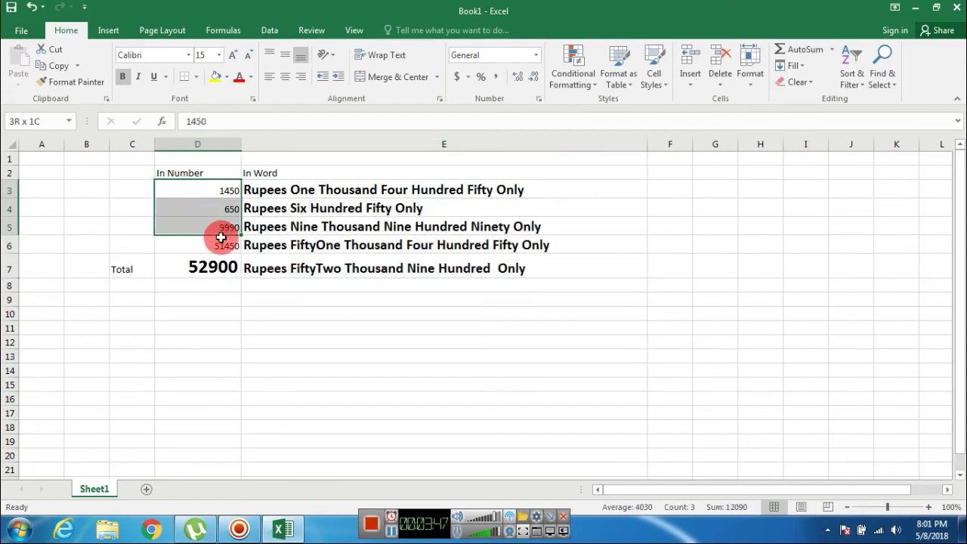
click(210, 55)
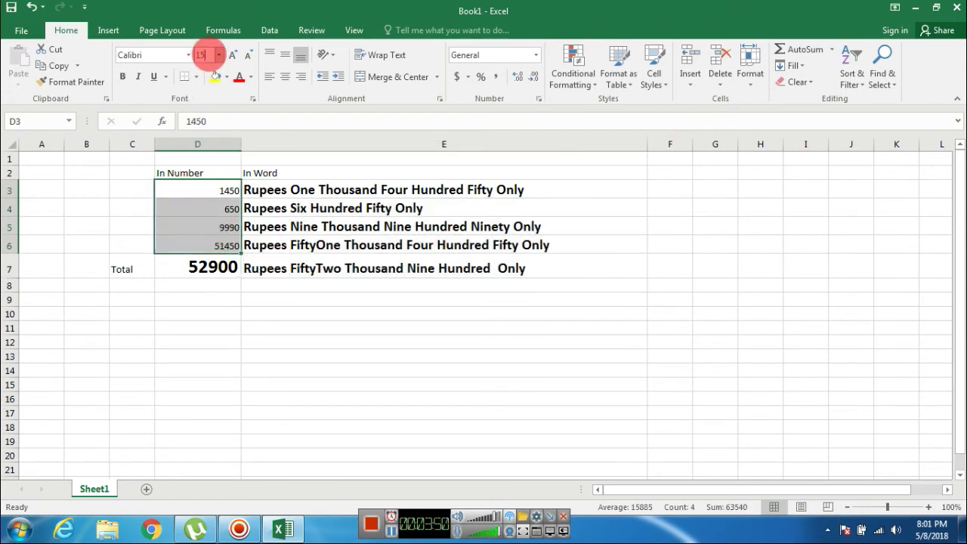
text(15)
key(Return)
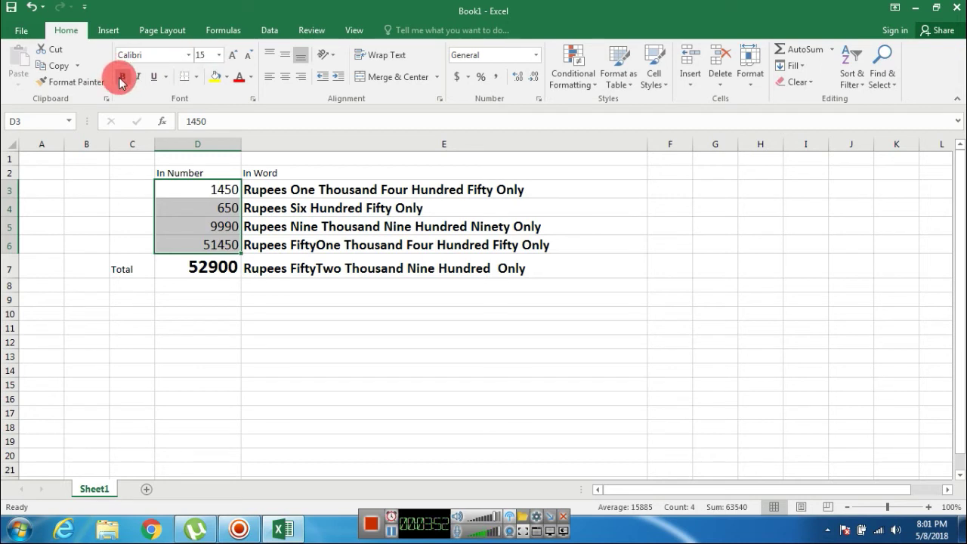
click(121, 76)
click(218, 216)
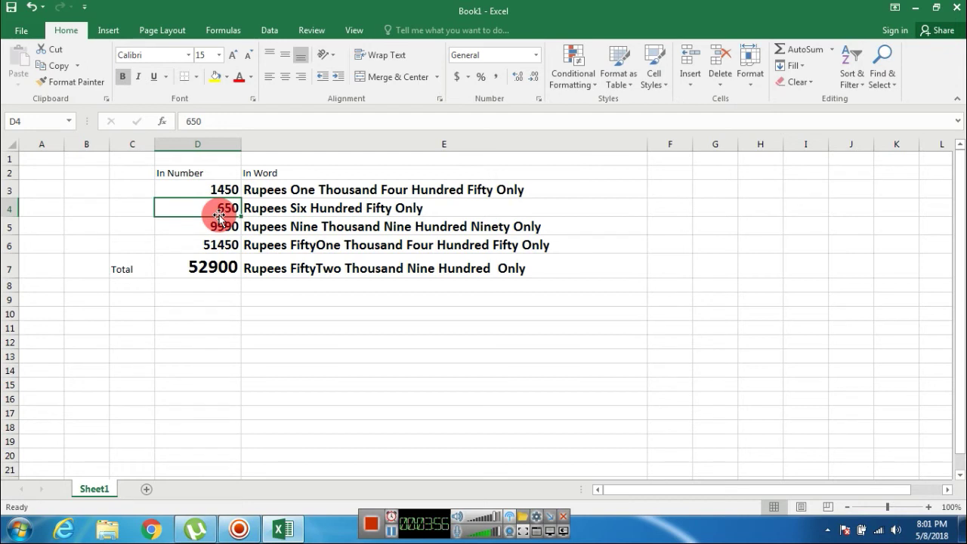
Step: Change the amounts in D4 and D5 to 5000 and 32250
text(5)
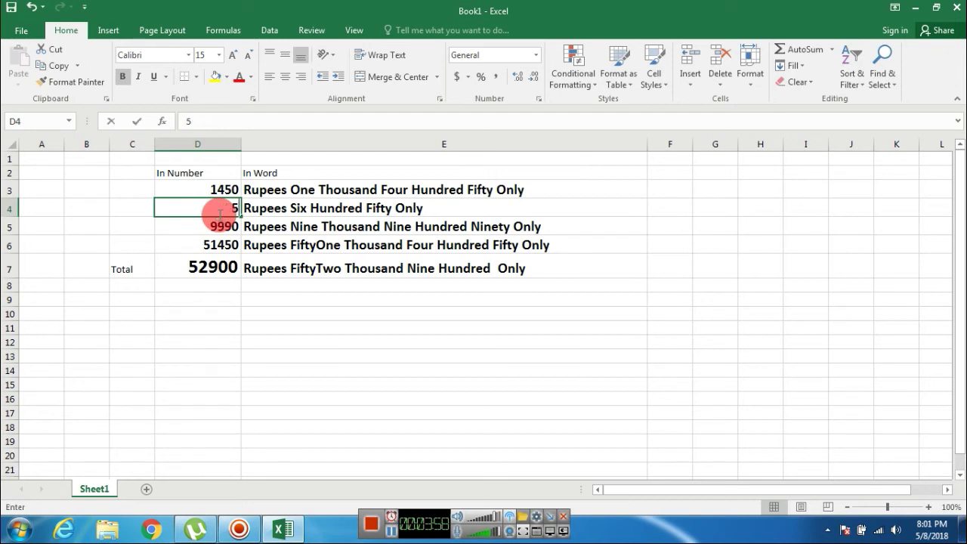
text(000)
key(Return)
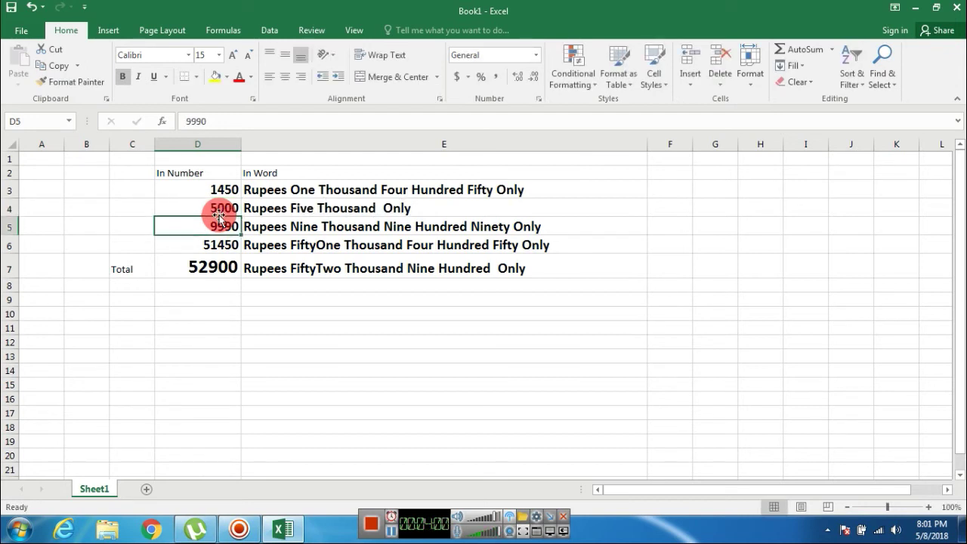
click(199, 267)
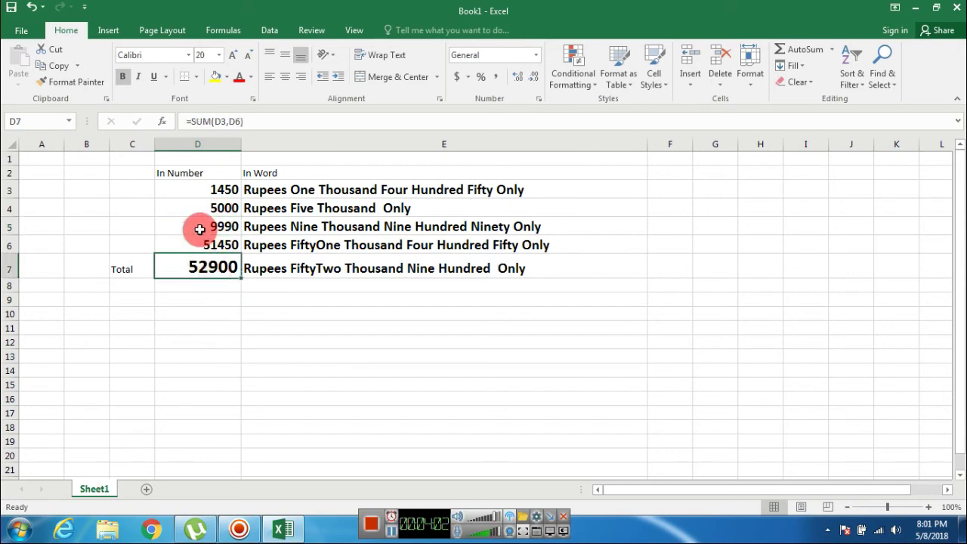
click(234, 226)
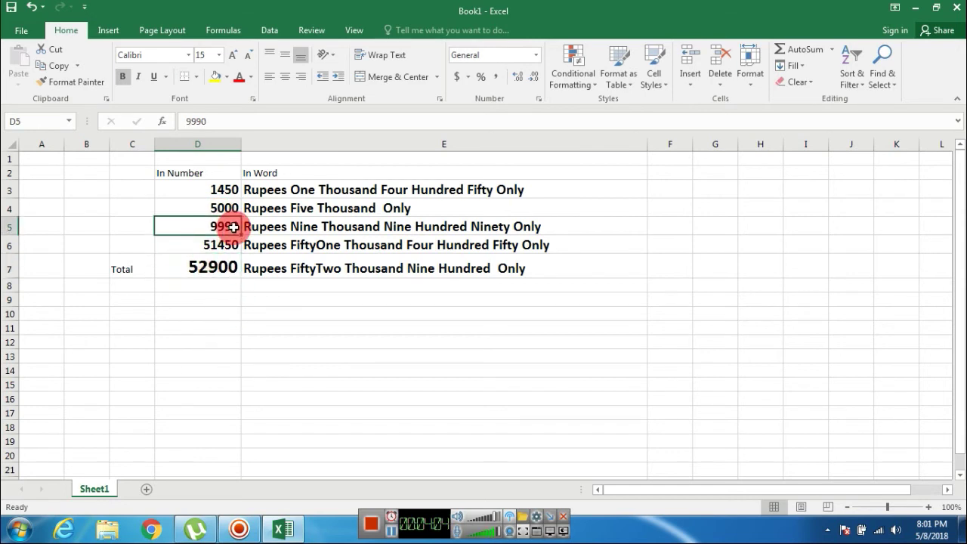
text(32)
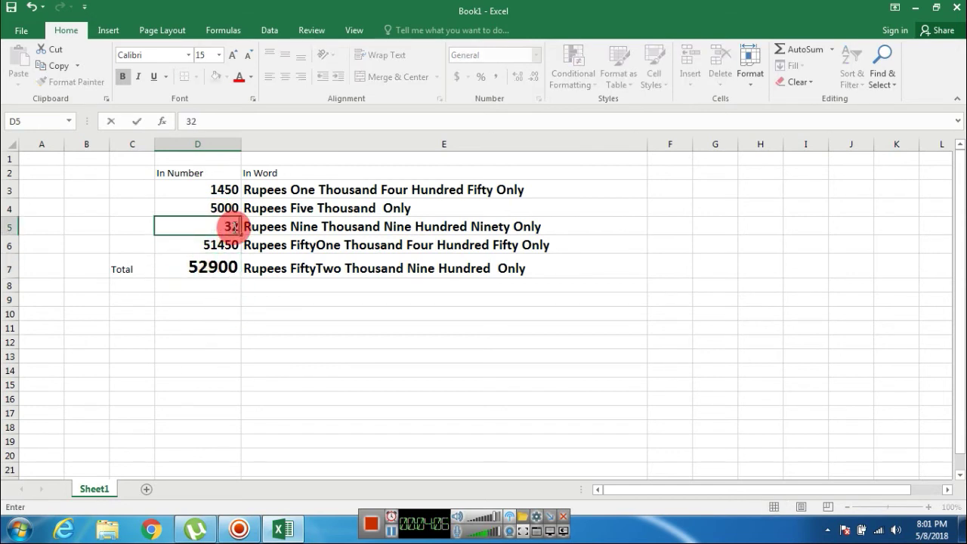
text(2250)
key(Return)
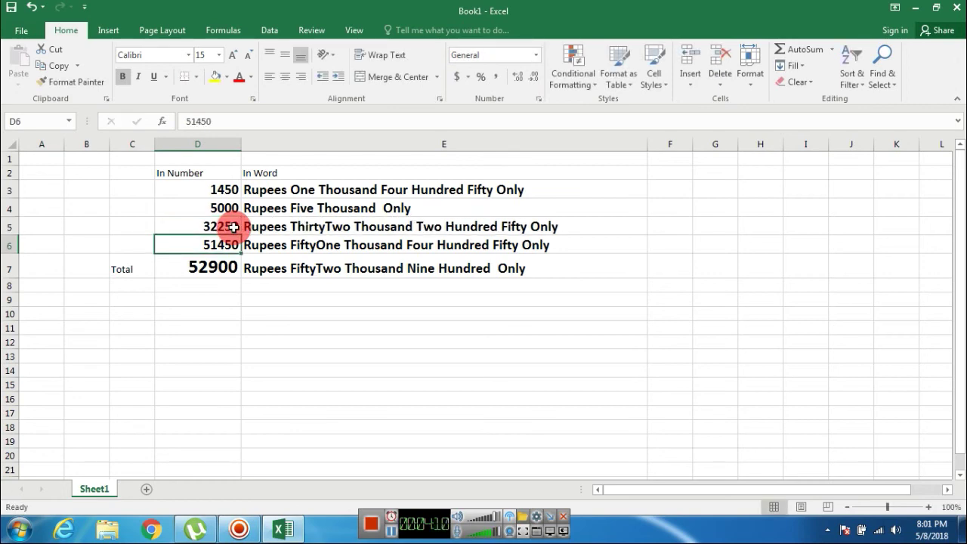
Step: Set D6 to 101750 after a stray entry, leaving the D7 total formula intact
click(207, 270)
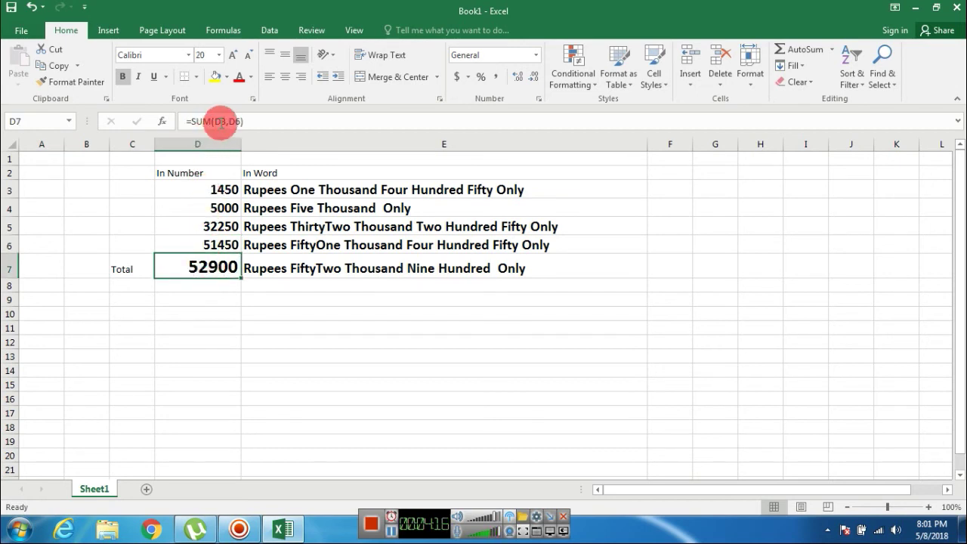
click(219, 192)
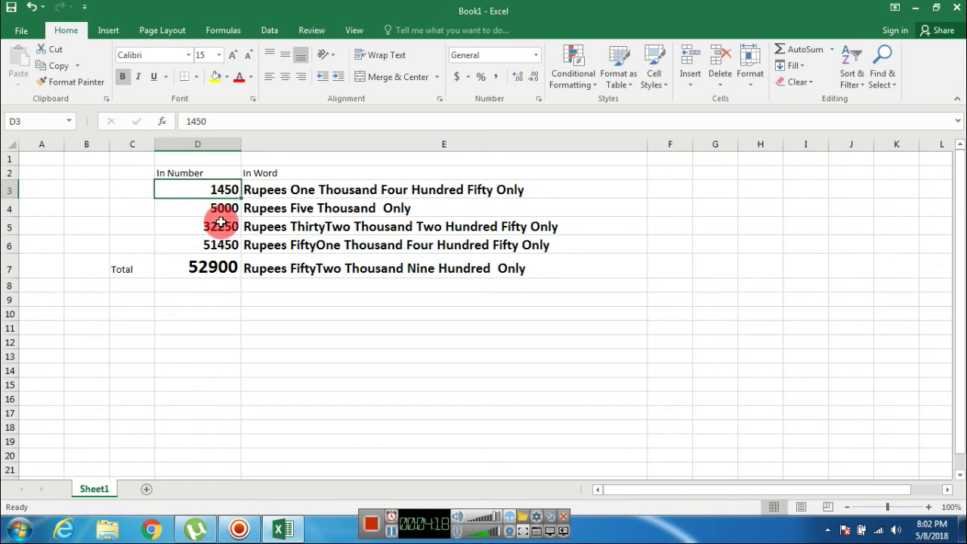
click(218, 265)
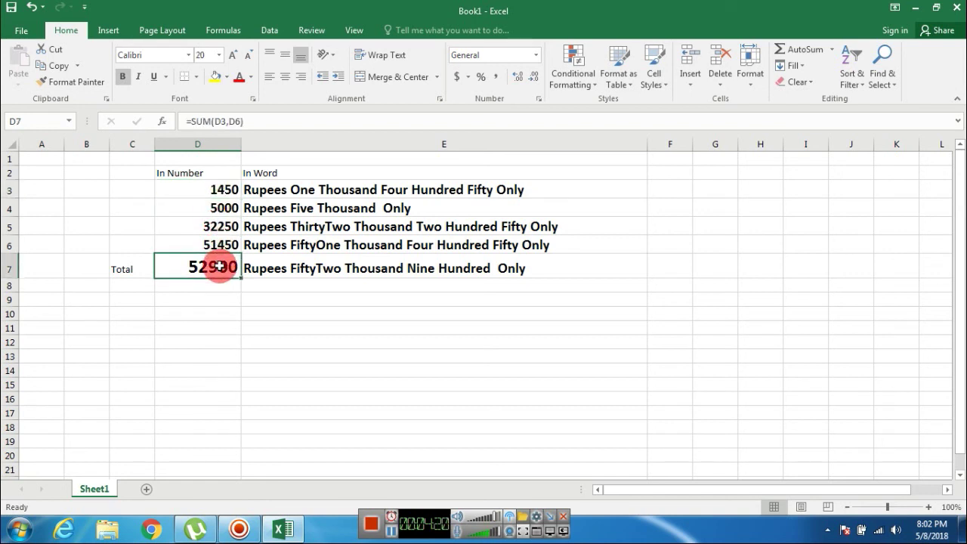
click(220, 190)
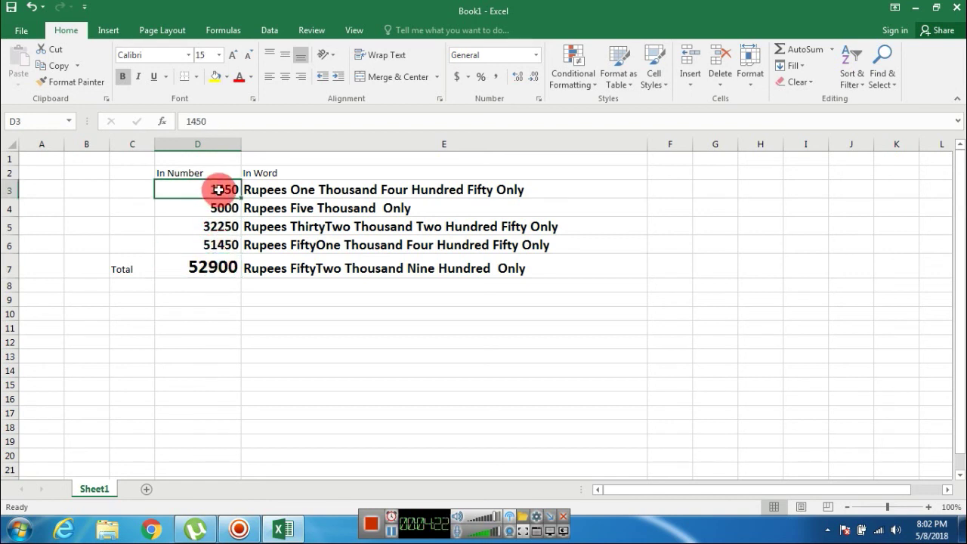
click(216, 245)
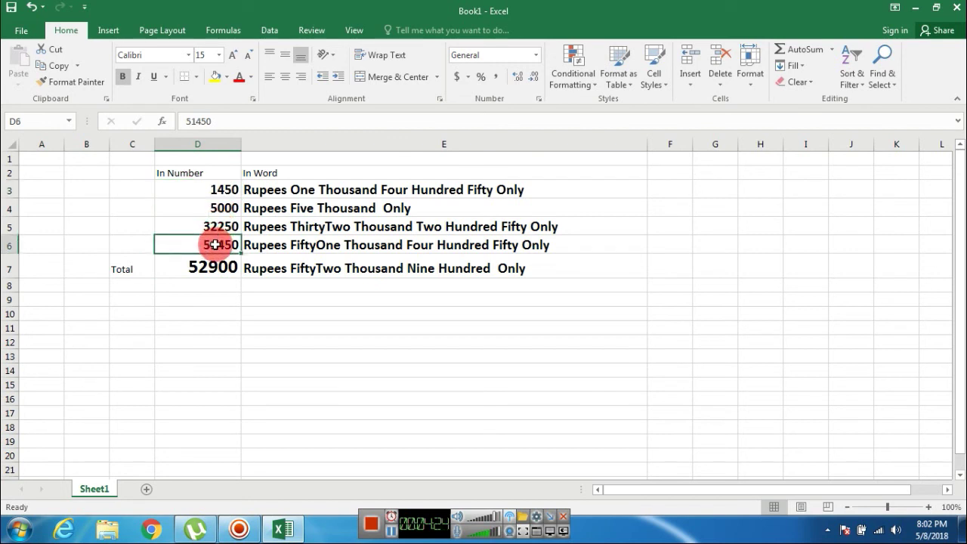
text(22)
key(Return)
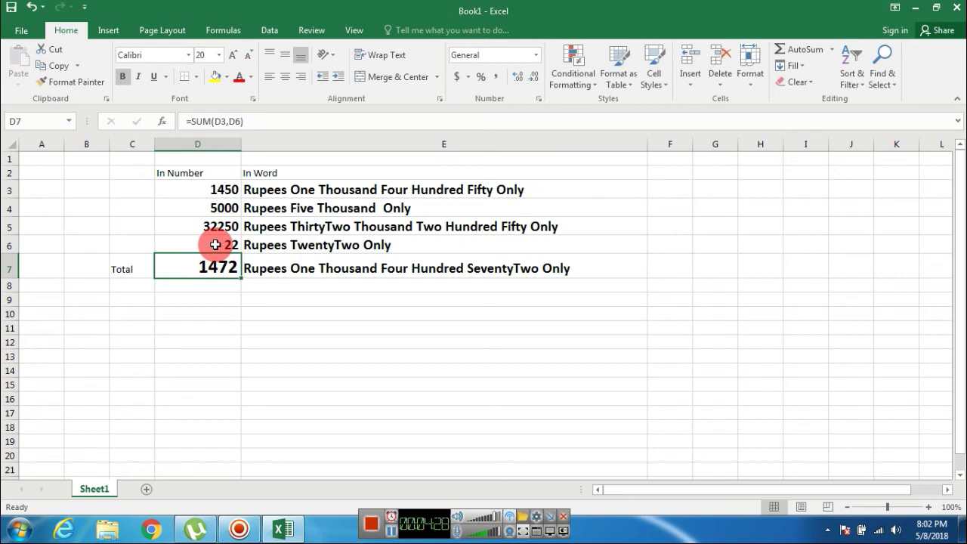
text(10)
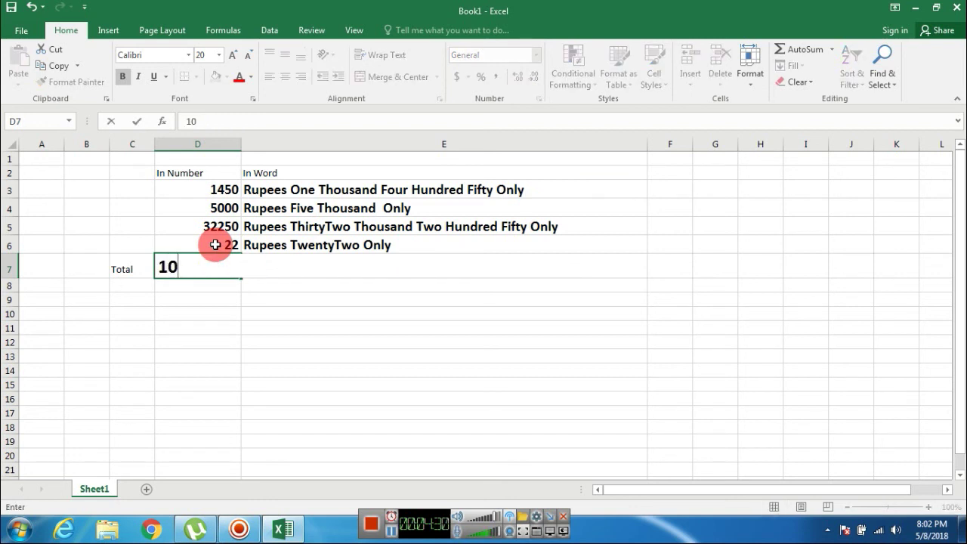
key(Escape)
click(216, 244)
text(1)
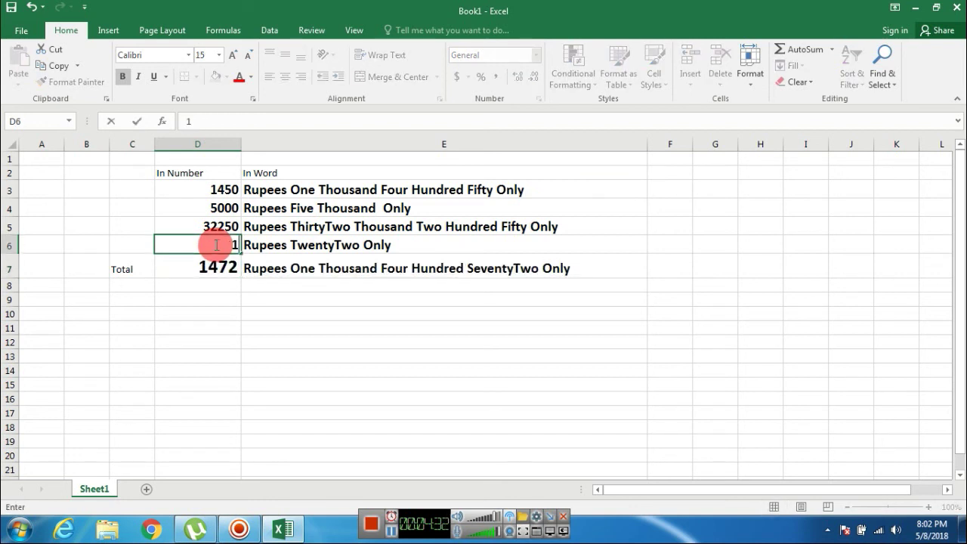
text(0)
text(1750)
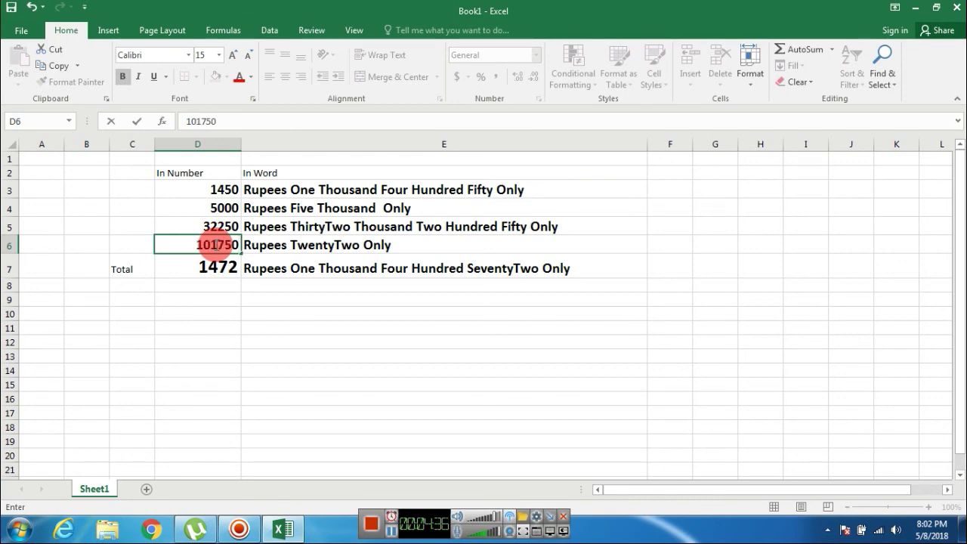
key(Return)
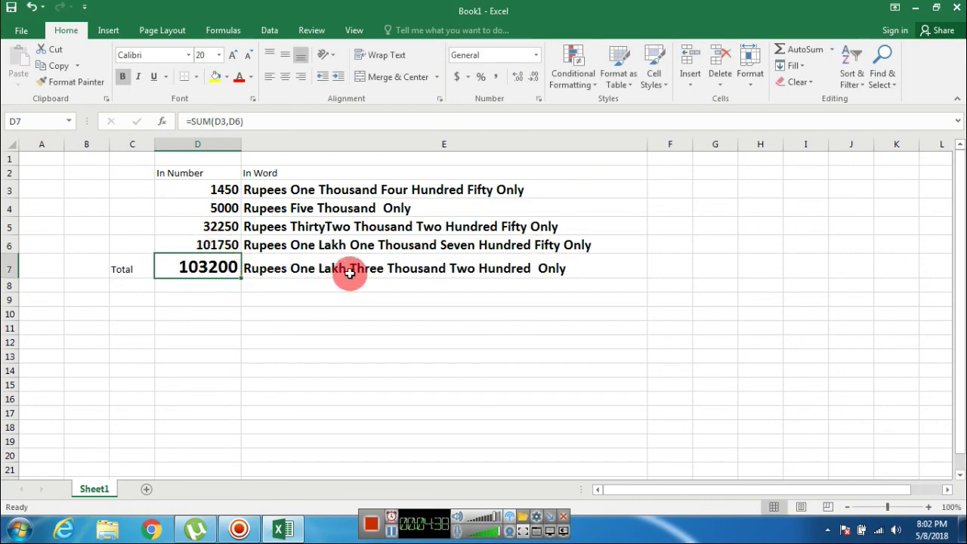
Step: Check the spelled-out total of 103200 in E7, then close Excel
click(418, 263)
click(427, 328)
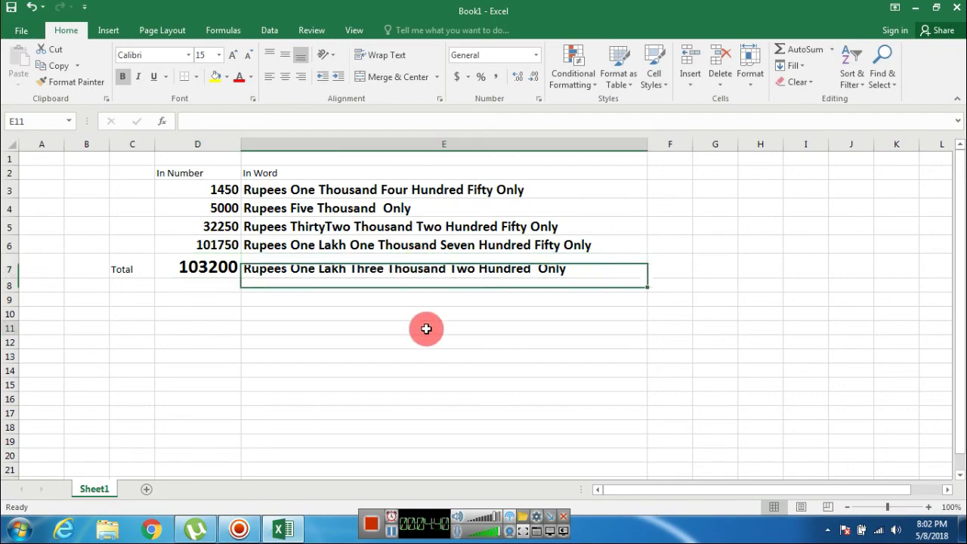
click(958, 8)
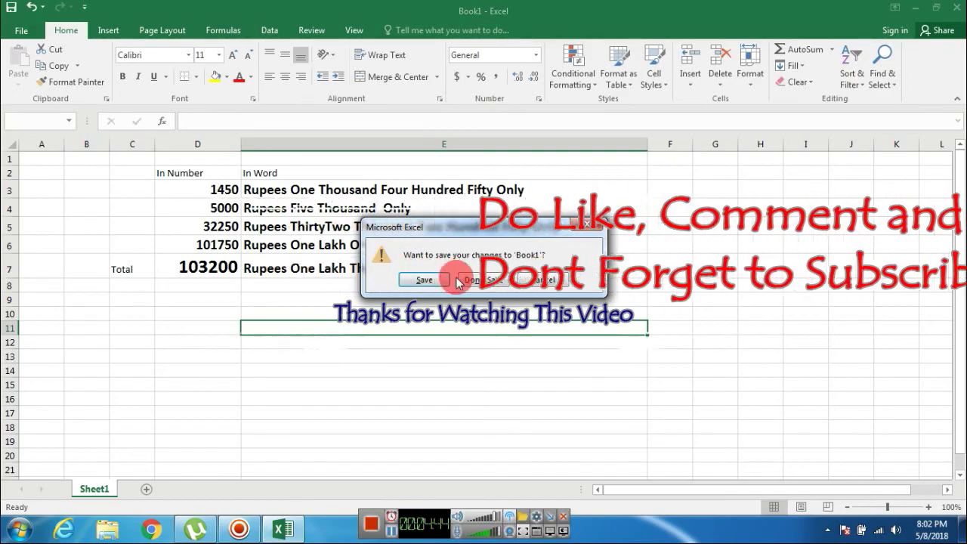